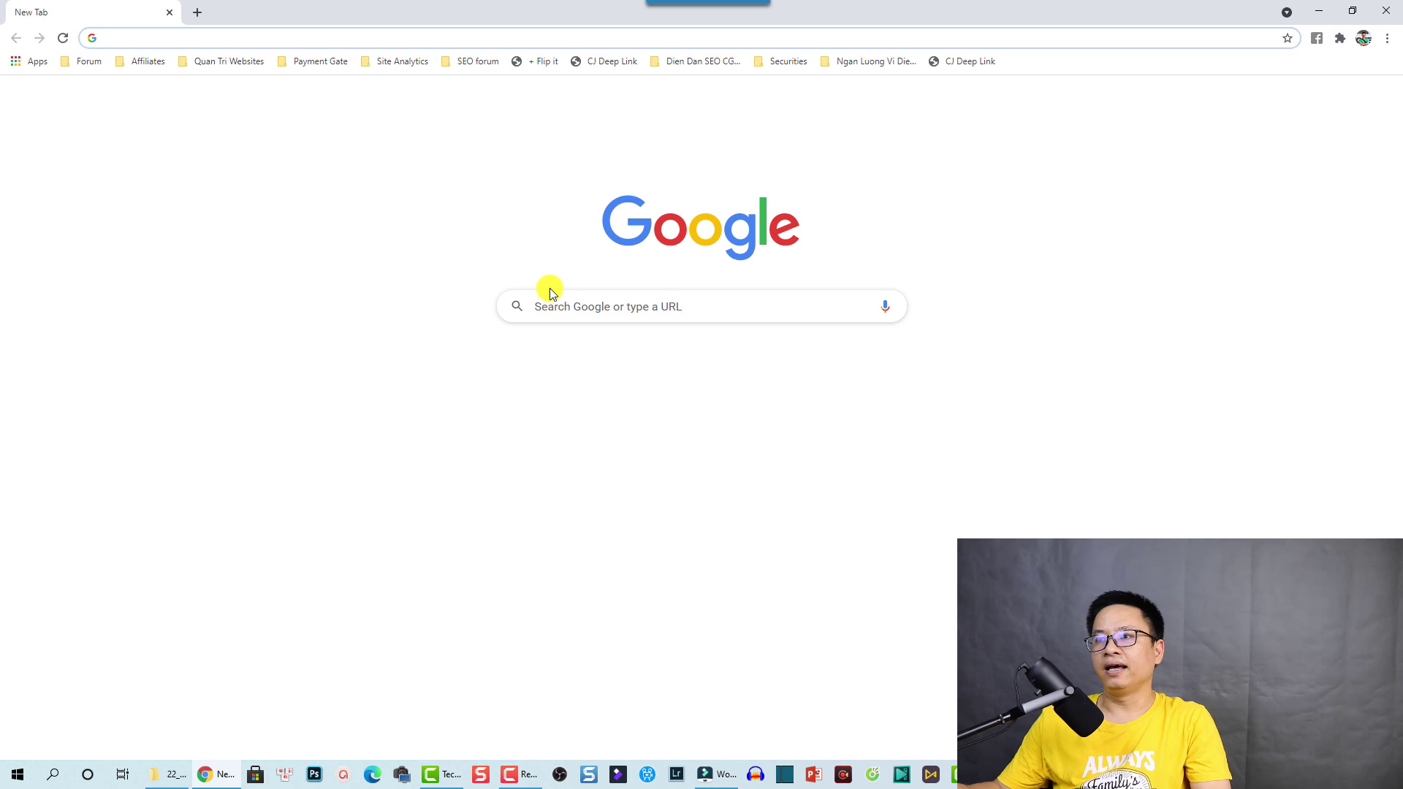
Step: Search Google for 'tv green screen' and view the Images results
{"action": "left_click", "coordinate": [569, 309]}
{"action": "type", "text": "tv g"}
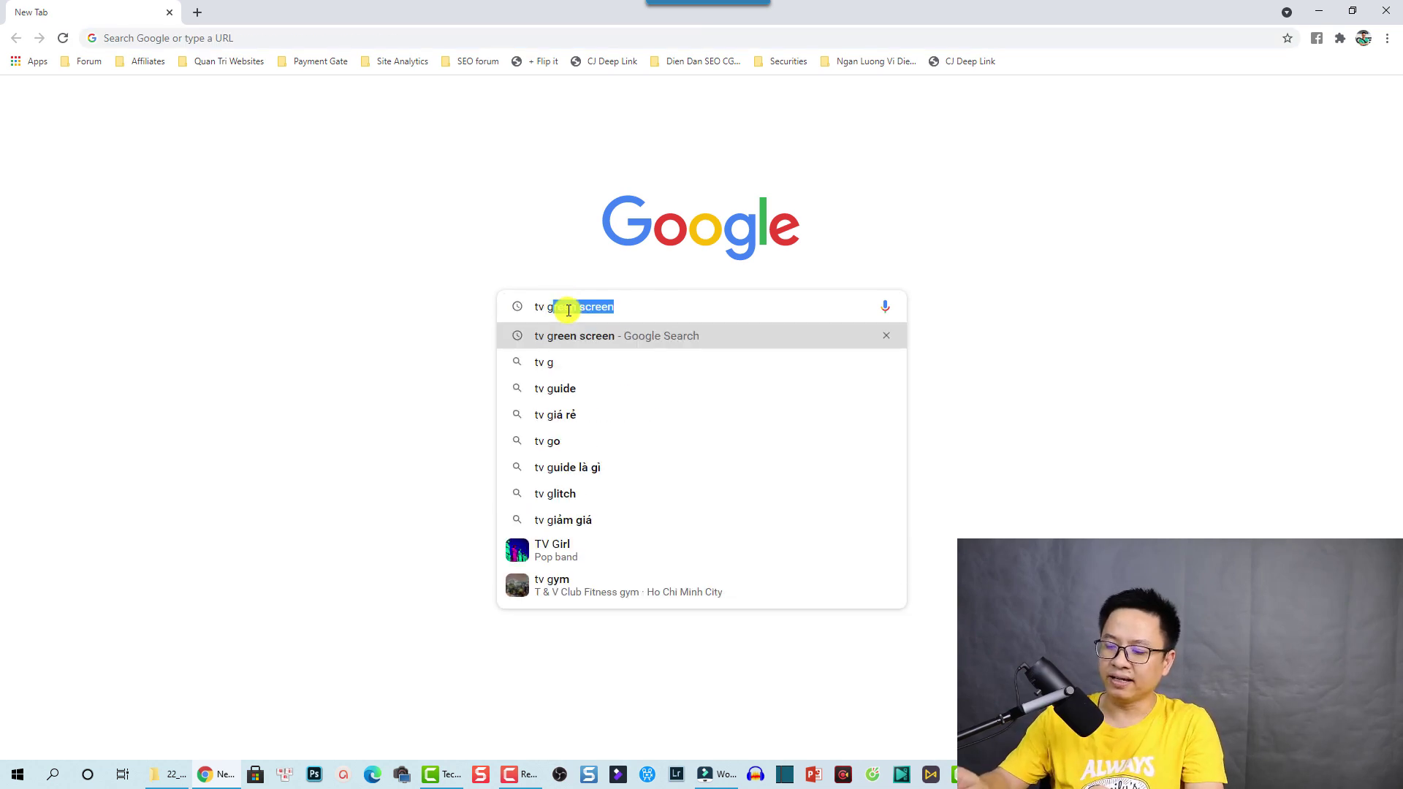
{"action": "key", "text": "Return"}
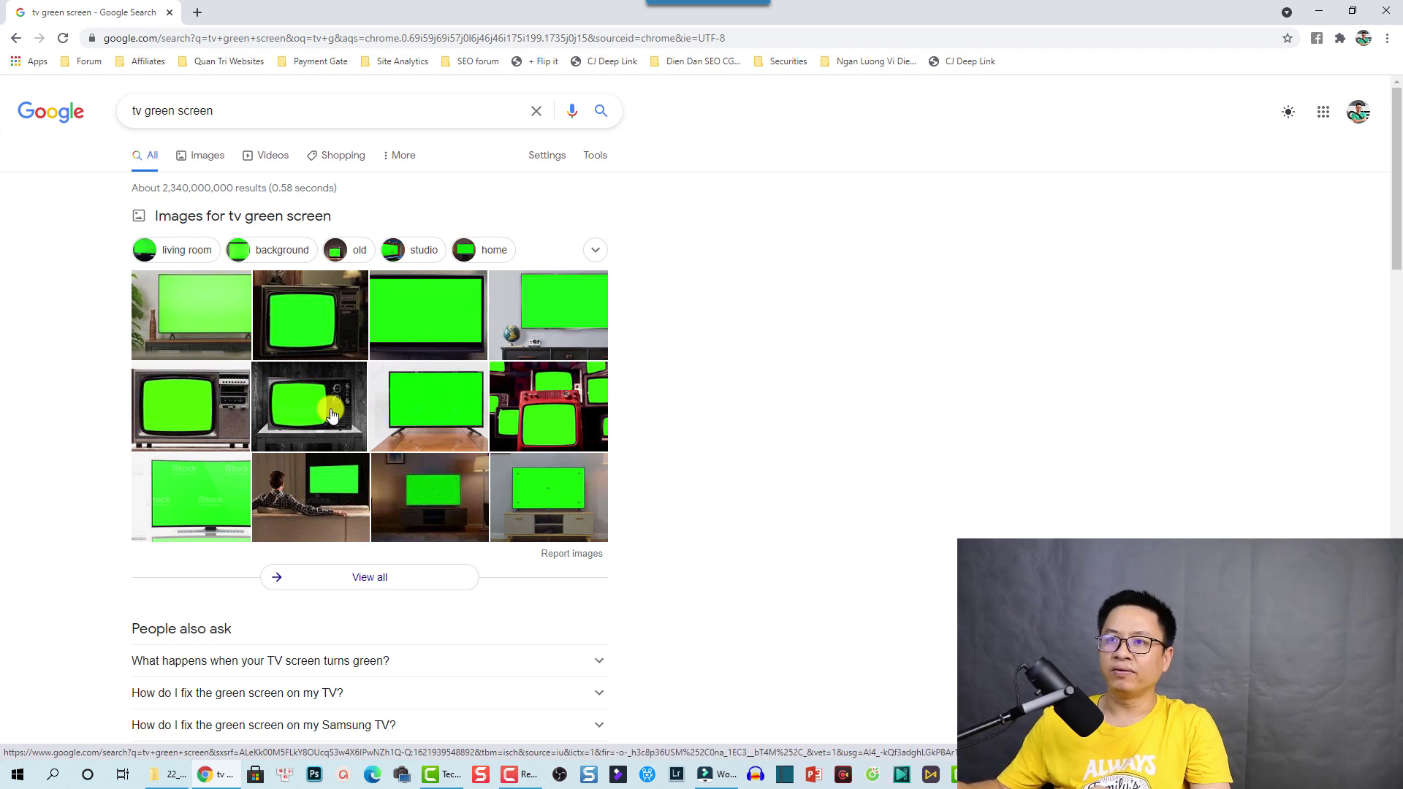
{"action": "left_click", "coordinate": [211, 162]}
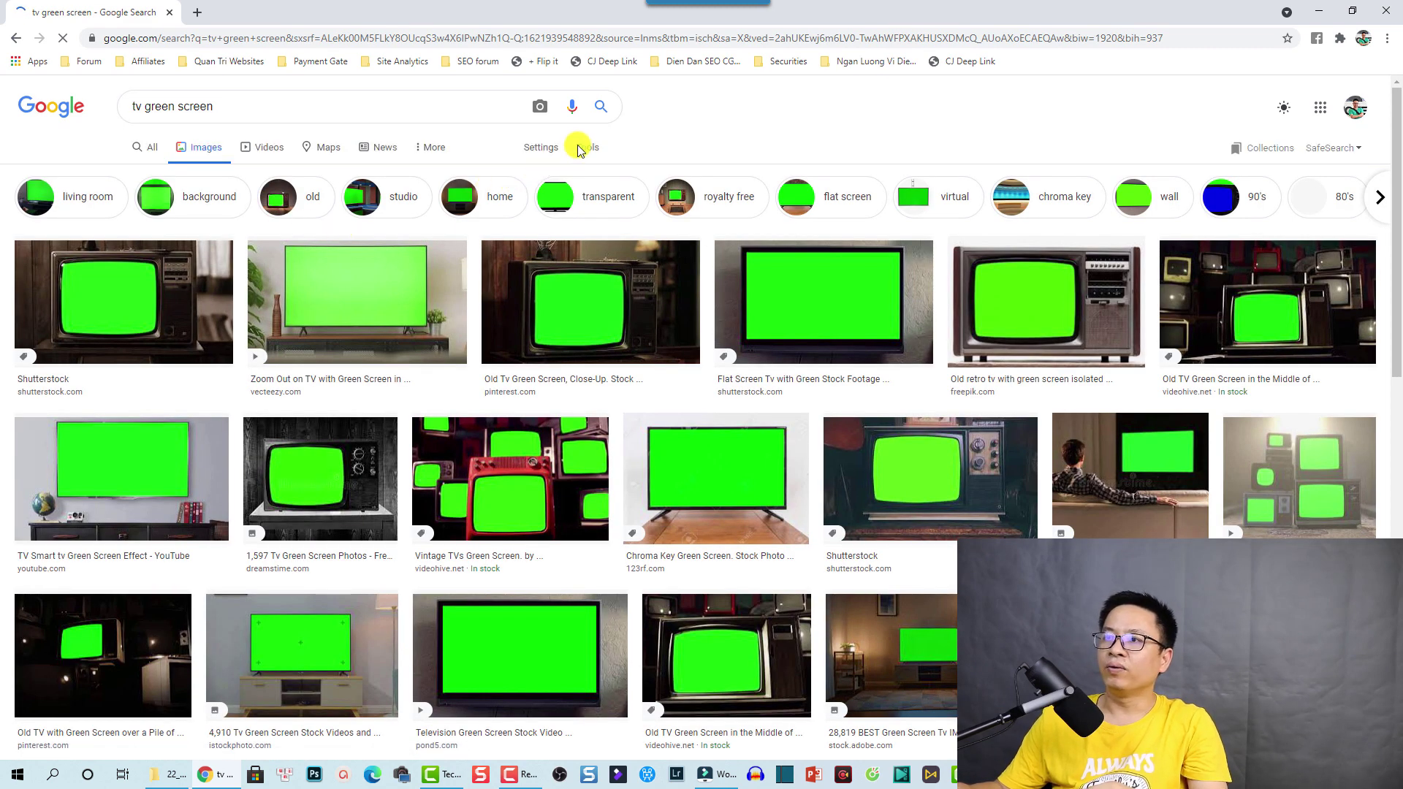
Step: Filter the image results by usage rights to Creative Commons licenses
{"action": "left_click", "coordinate": [584, 150]}
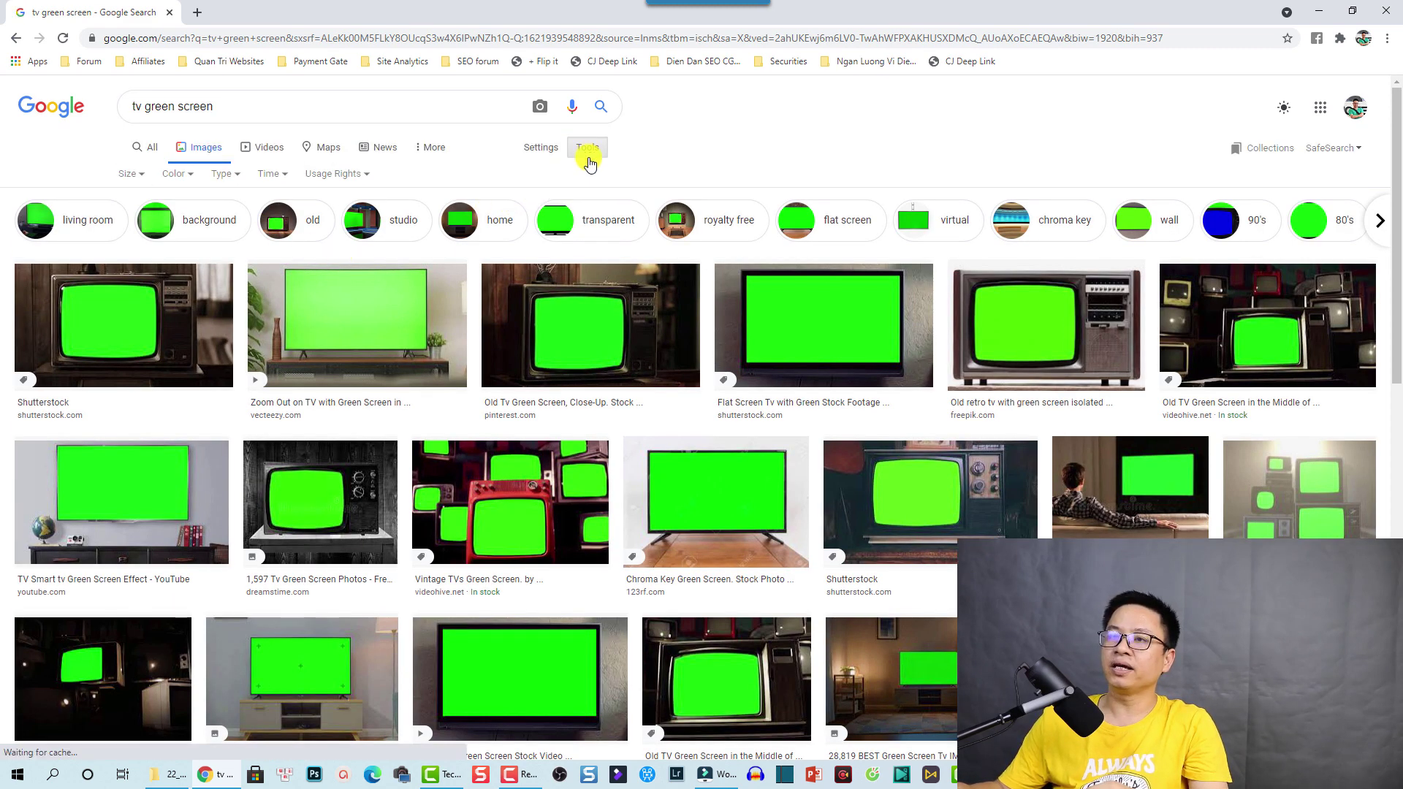
{"action": "left_click", "coordinate": [362, 176]}
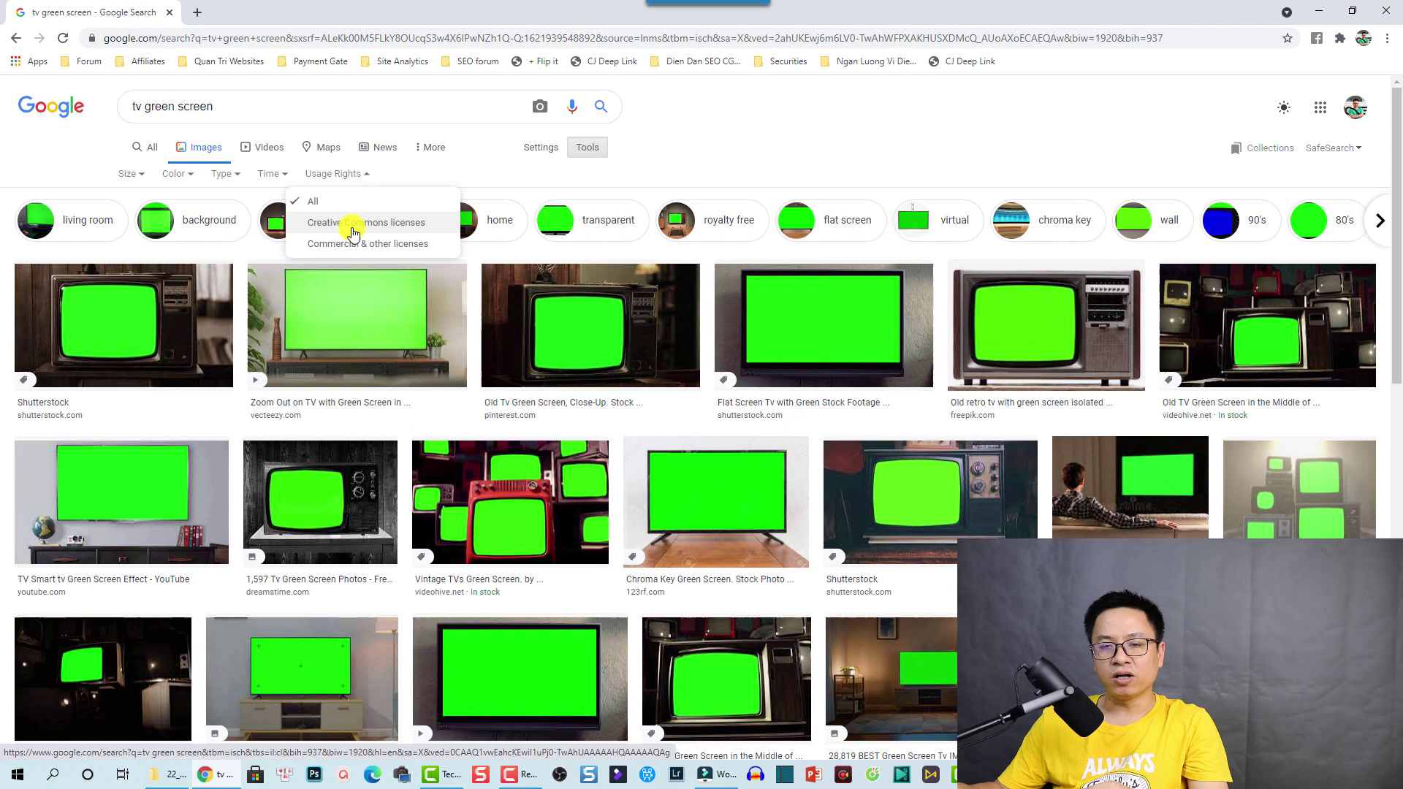
{"action": "left_click", "coordinate": [368, 231]}
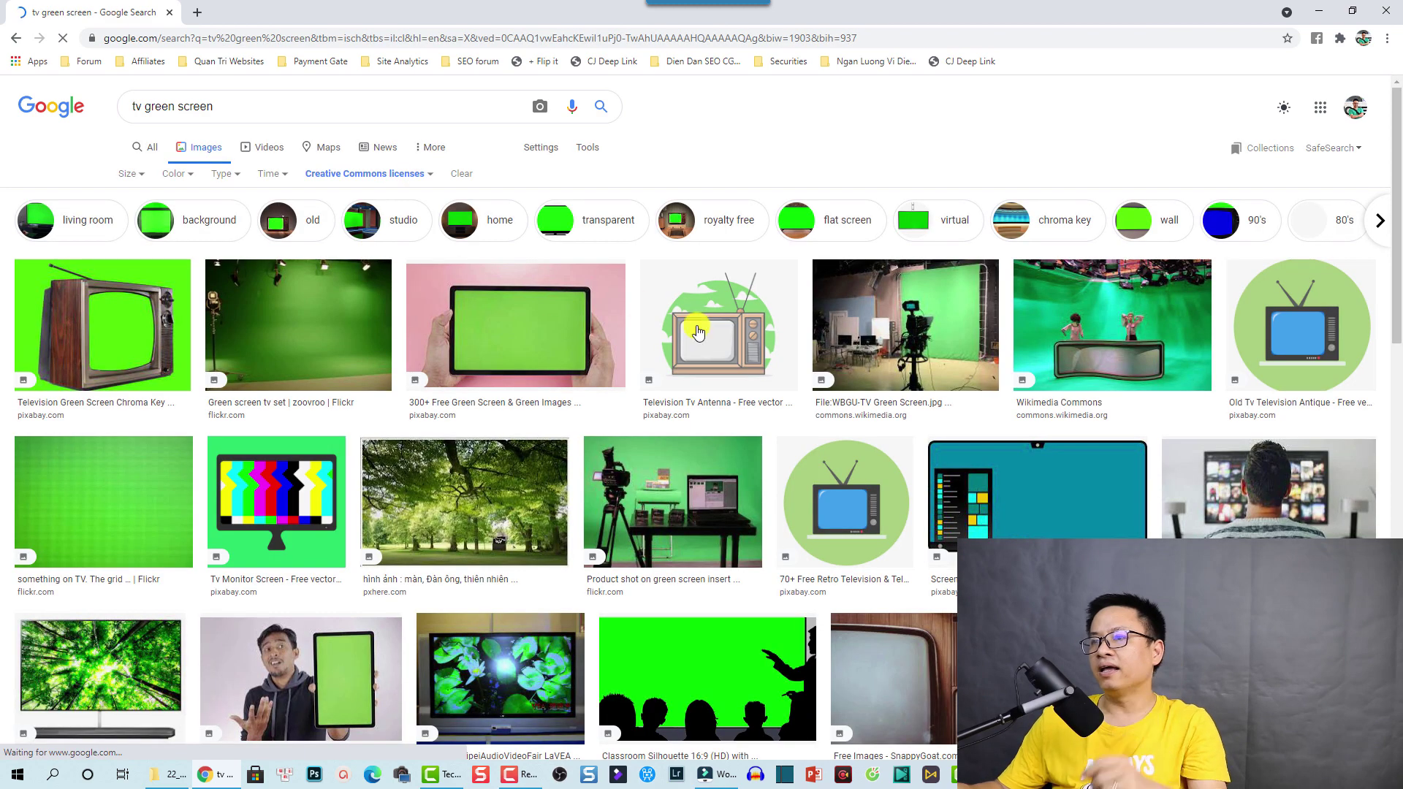
Step: Scroll down and preview the image of a man holding a green-screen tablet
{"action": "scroll", "coordinate": [376, 501], "scroll_direction": "down", "scroll_amount": 7}
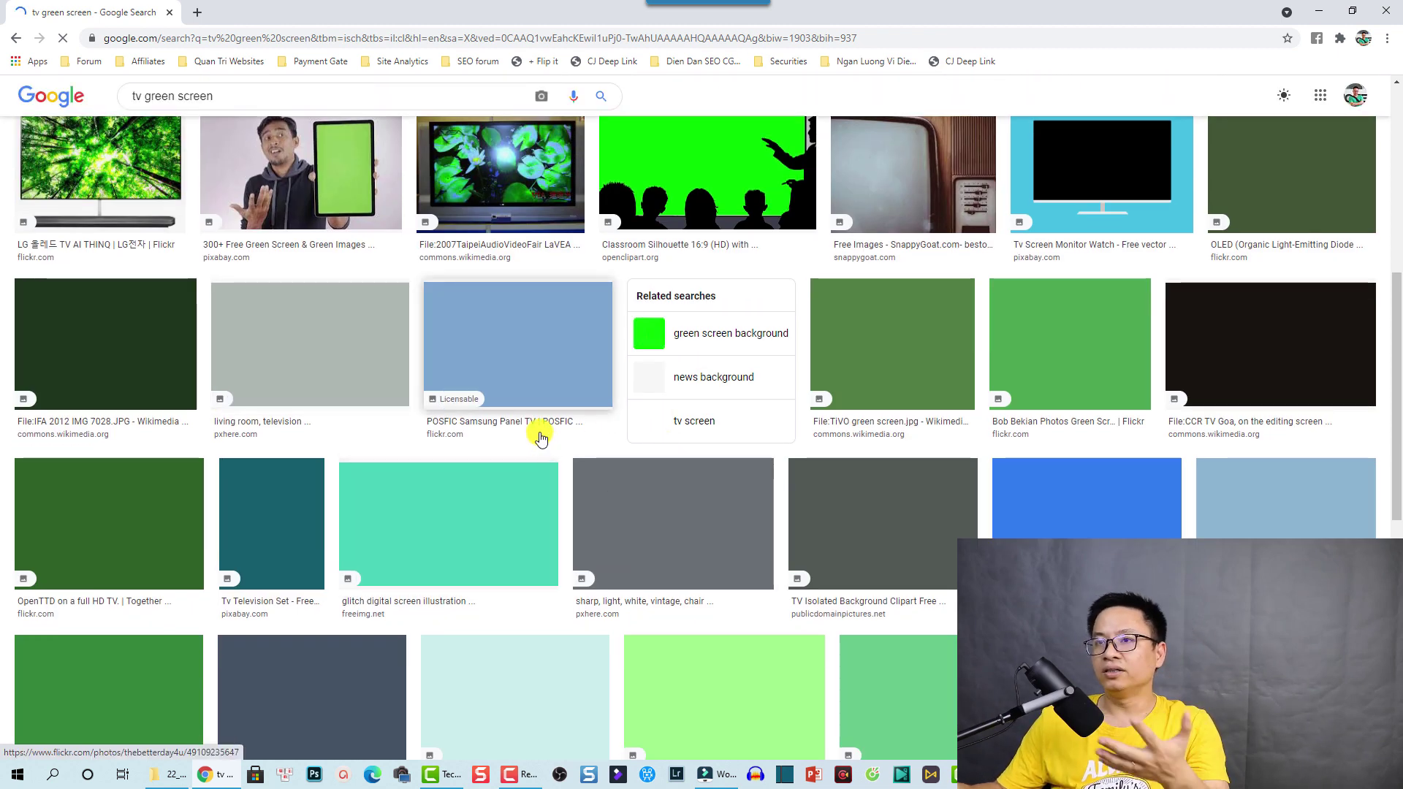
{"action": "scroll", "coordinate": [535, 431], "scroll_direction": "down", "scroll_amount": 8}
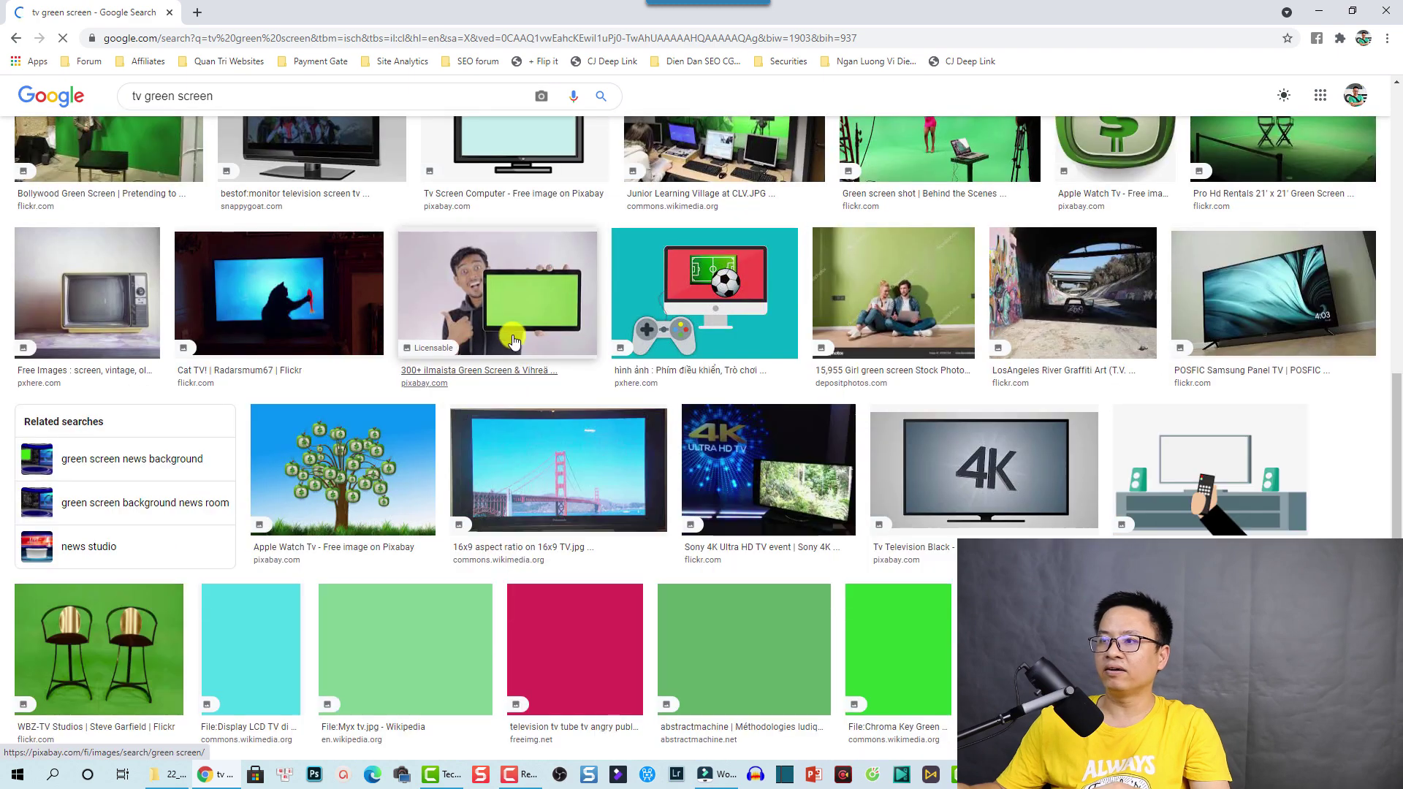
{"action": "left_click", "coordinate": [505, 312]}
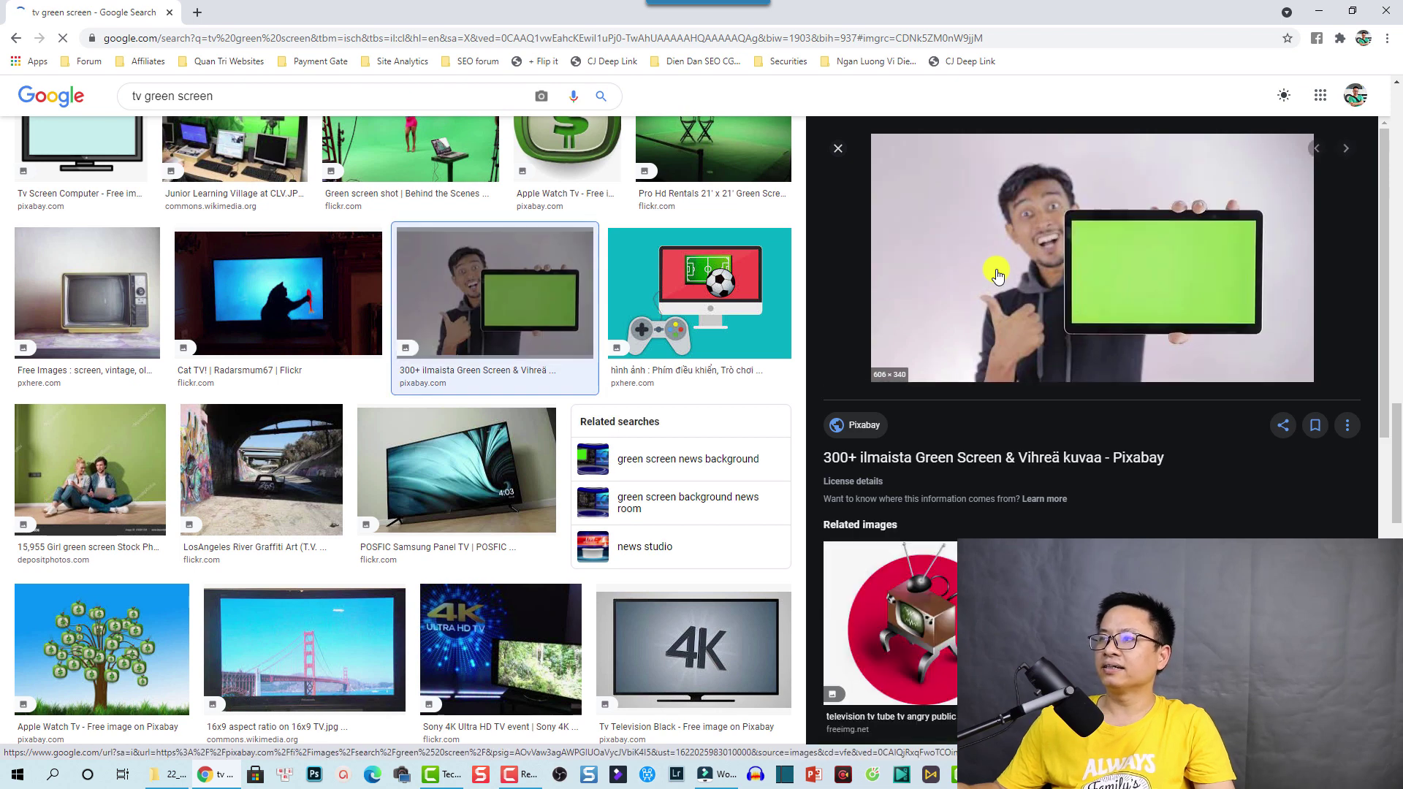
Step: Leave the image preview and minimize Chrome to reveal Filmora's start window
{"action": "right_click", "coordinate": [996, 270]}
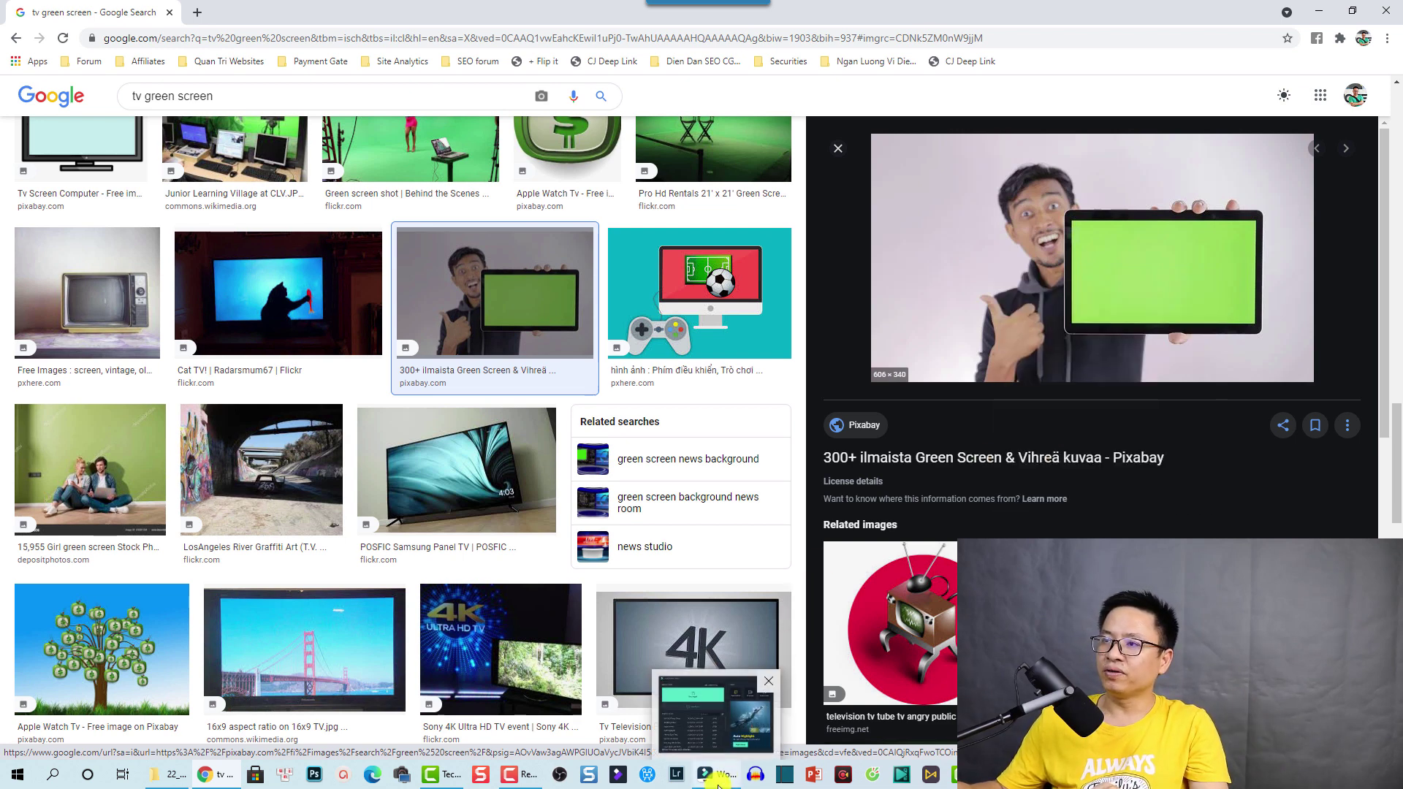
{"action": "left_click", "coordinate": [718, 783]}
{"action": "left_click", "coordinate": [1323, 15]}
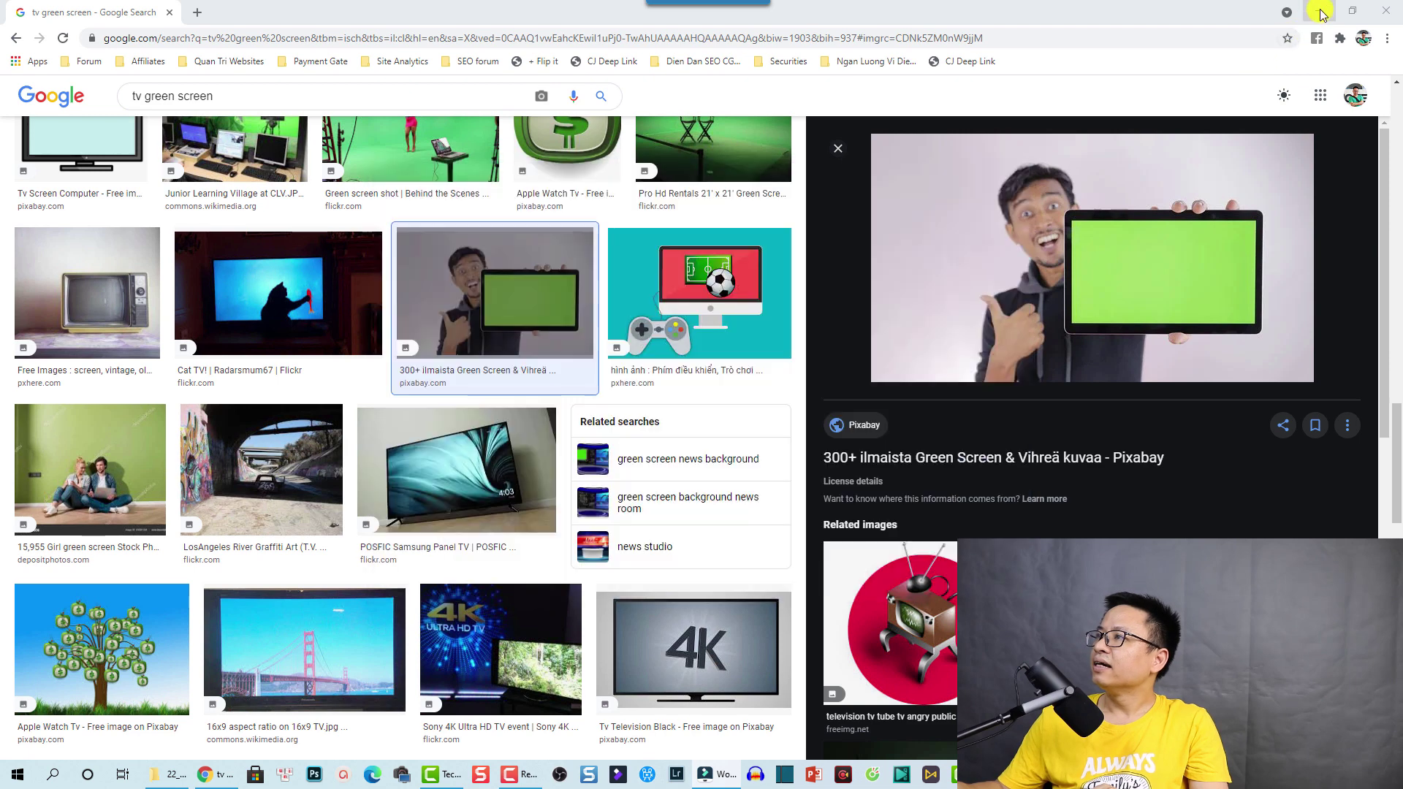
{"action": "left_click", "coordinate": [1322, 14]}
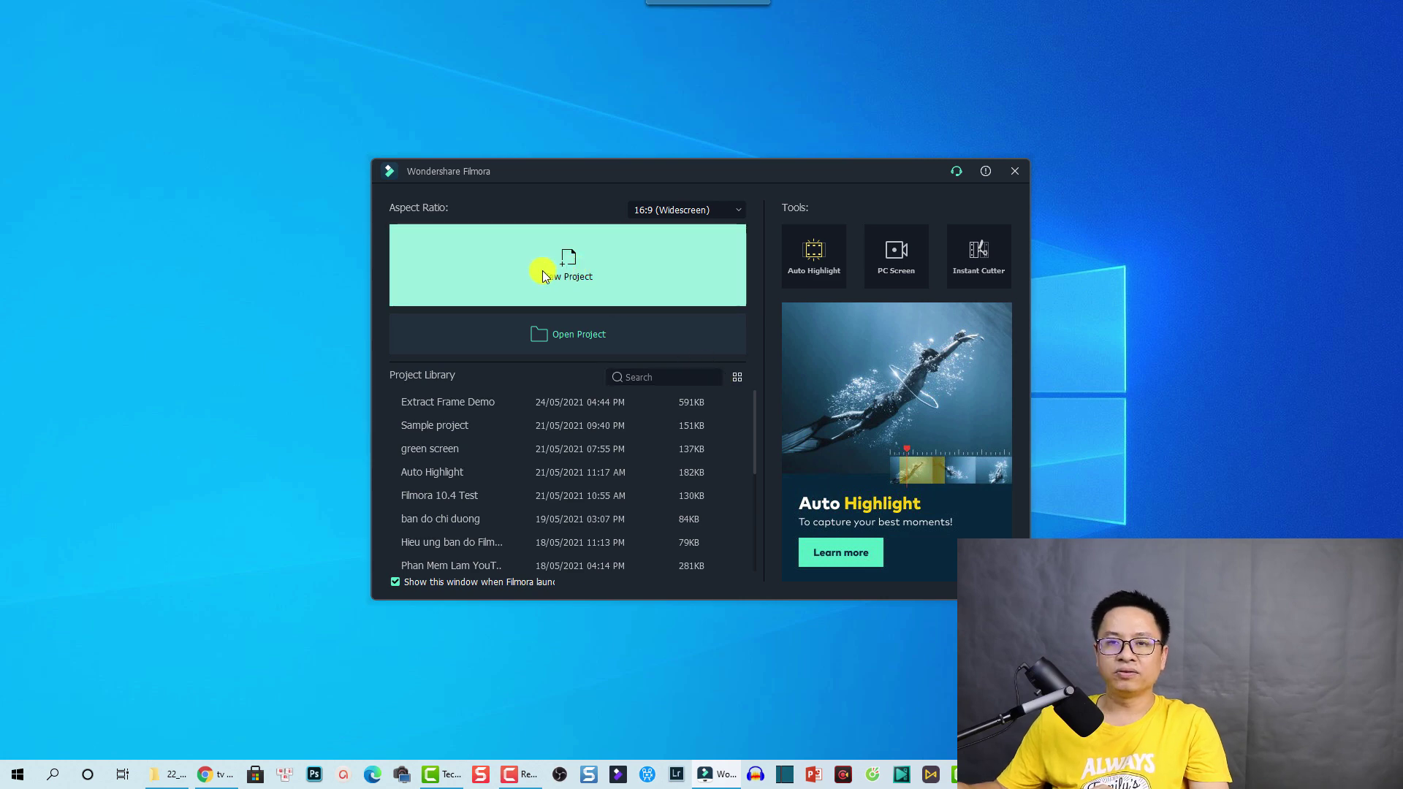
Step: Create a new Filmora project and import MVI_2835.MP4 from File Explorer into the Media panel
{"action": "left_click", "coordinate": [542, 270]}
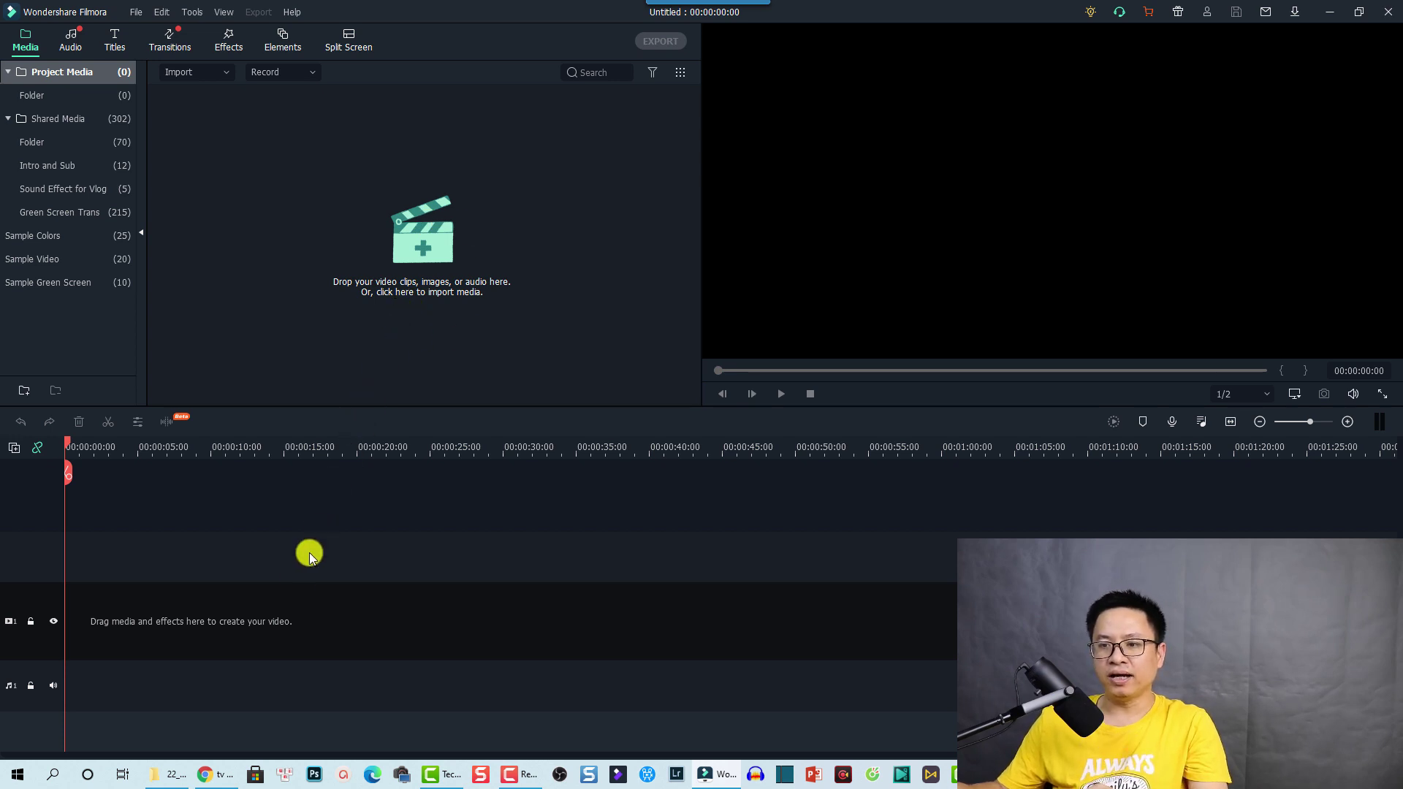
{"action": "left_click", "coordinate": [175, 778]}
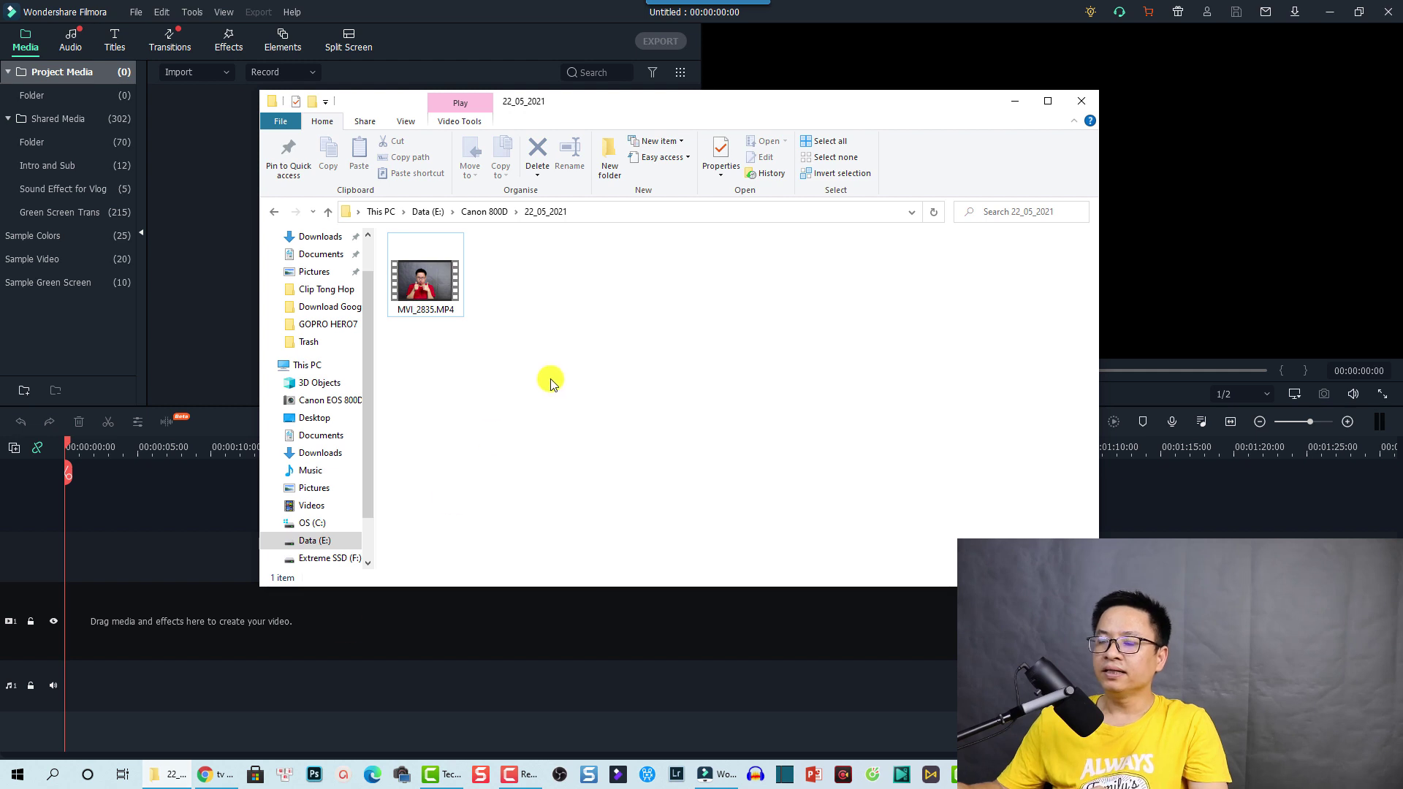
{"action": "left_click_drag", "start_coordinate": [522, 366], "coordinate": [412, 281]}
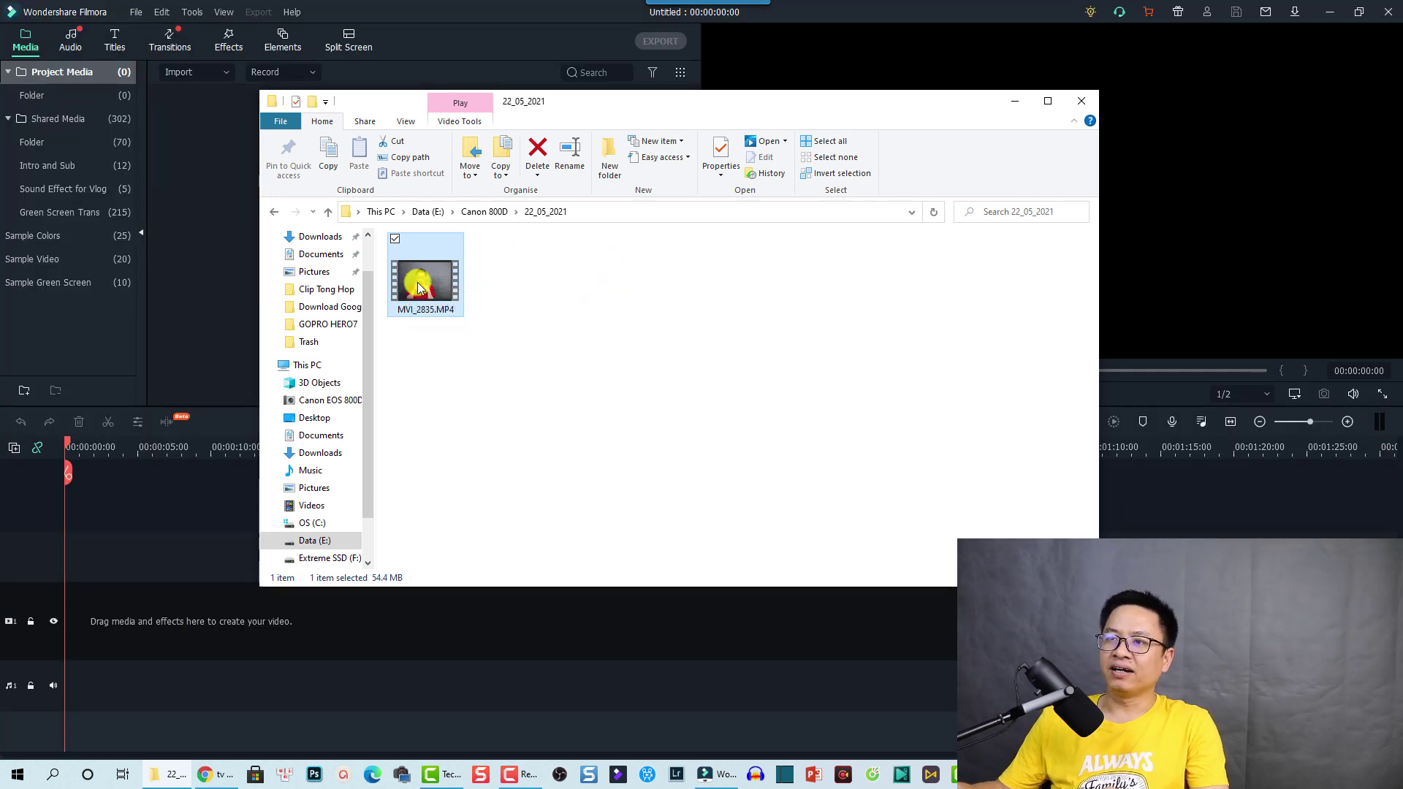
{"action": "left_click_drag", "start_coordinate": [420, 287], "coordinate": [206, 260]}
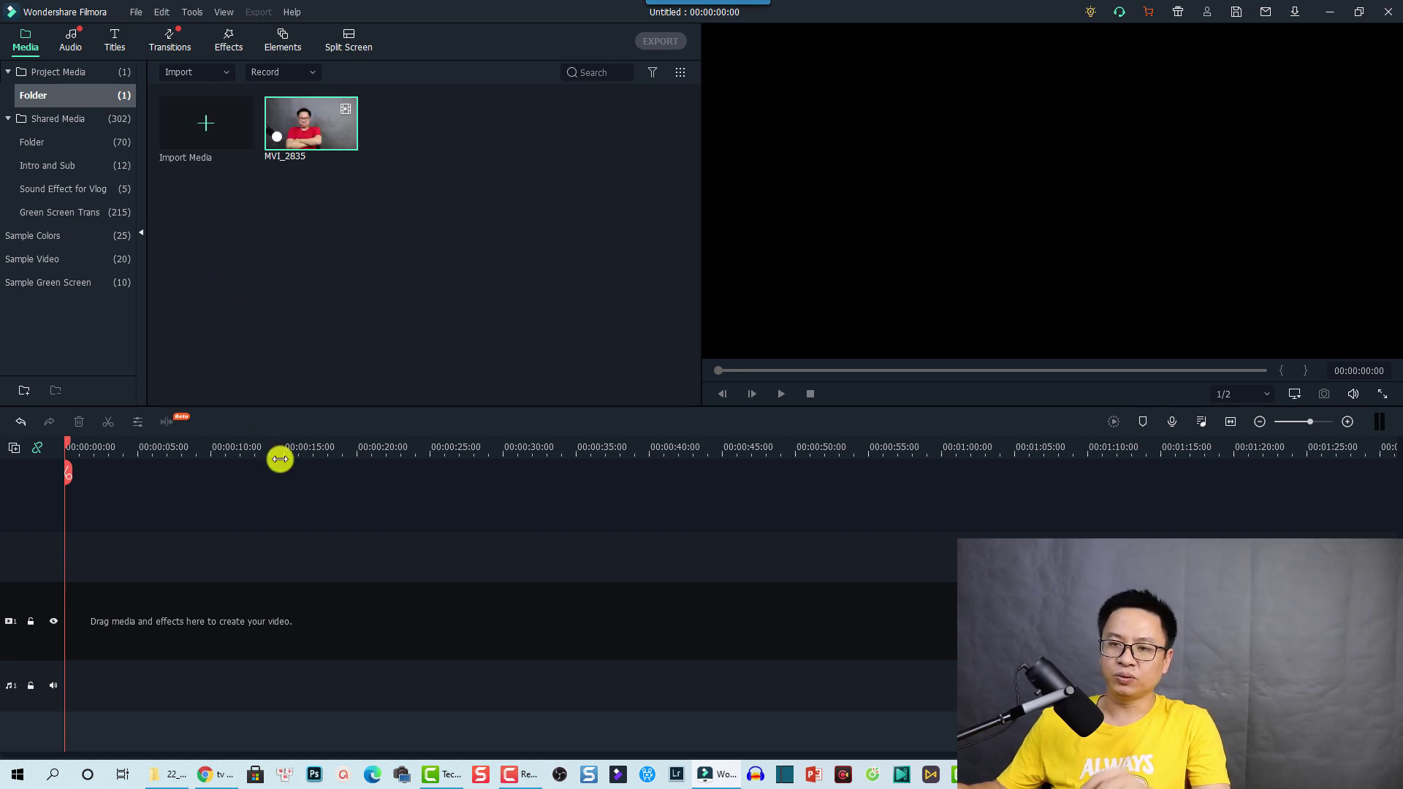
Step: Import the downloaded old tv screen image from the Desktop into Filmora's Media panel
{"action": "left_click", "coordinate": [211, 783]}
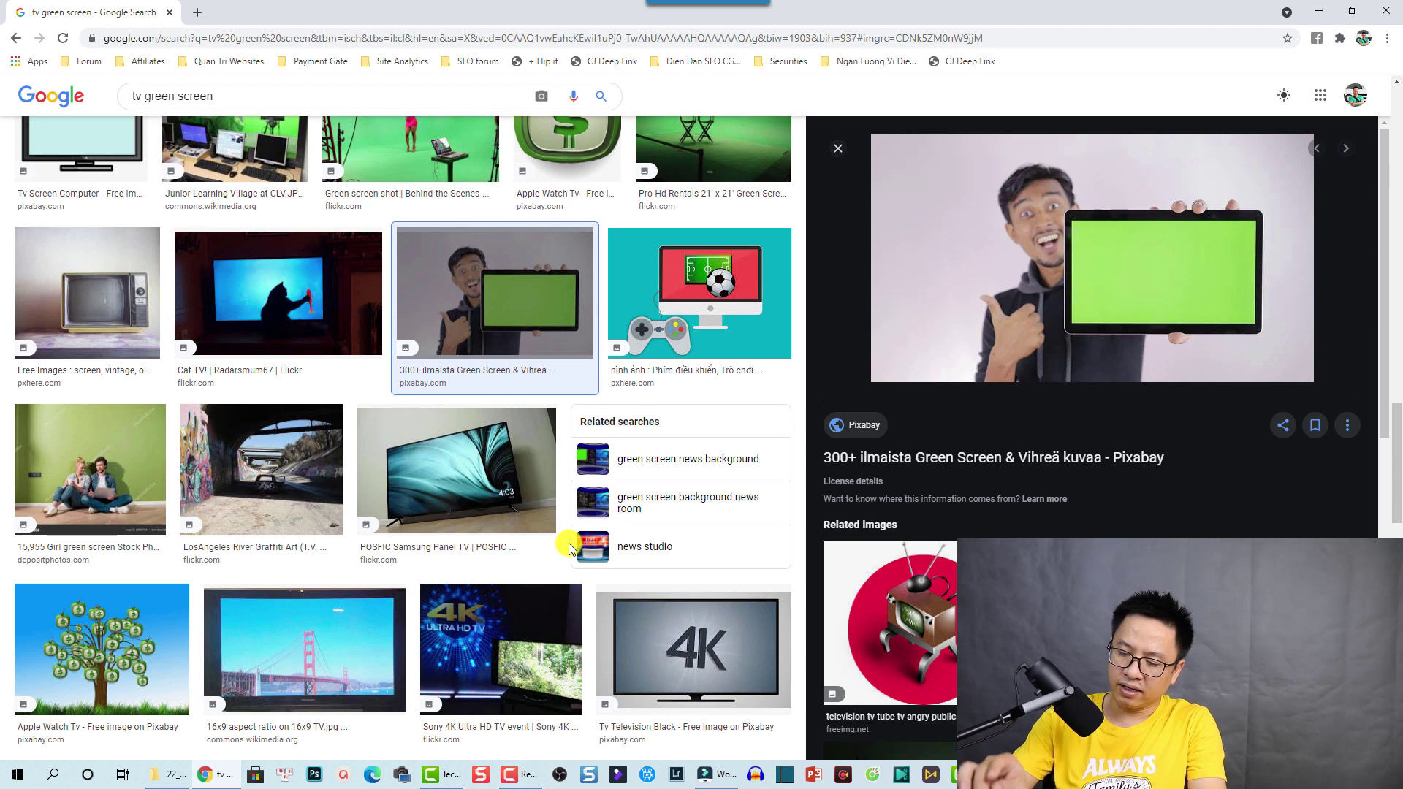
{"action": "key", "text": "ctrl+j"}
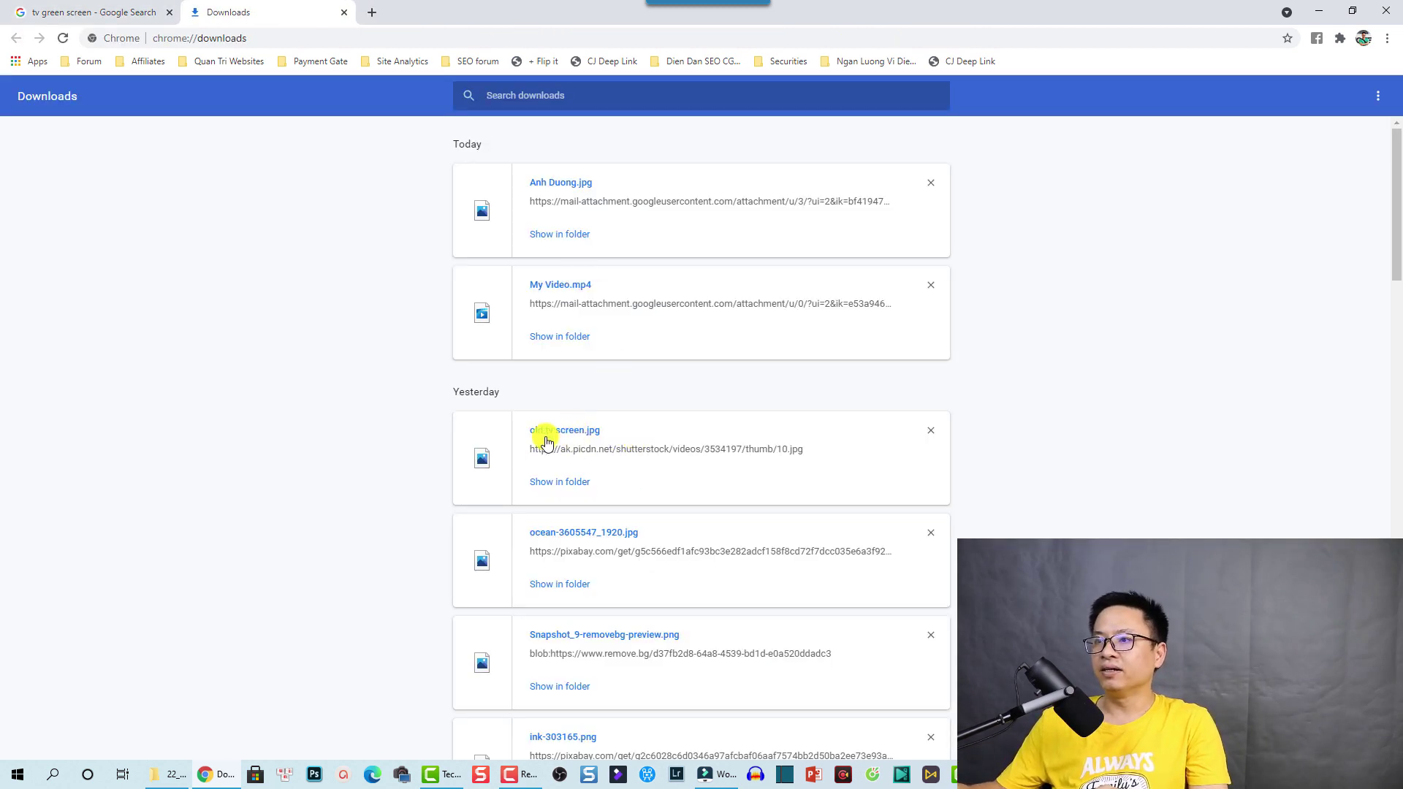
{"action": "left_click", "coordinate": [558, 482]}
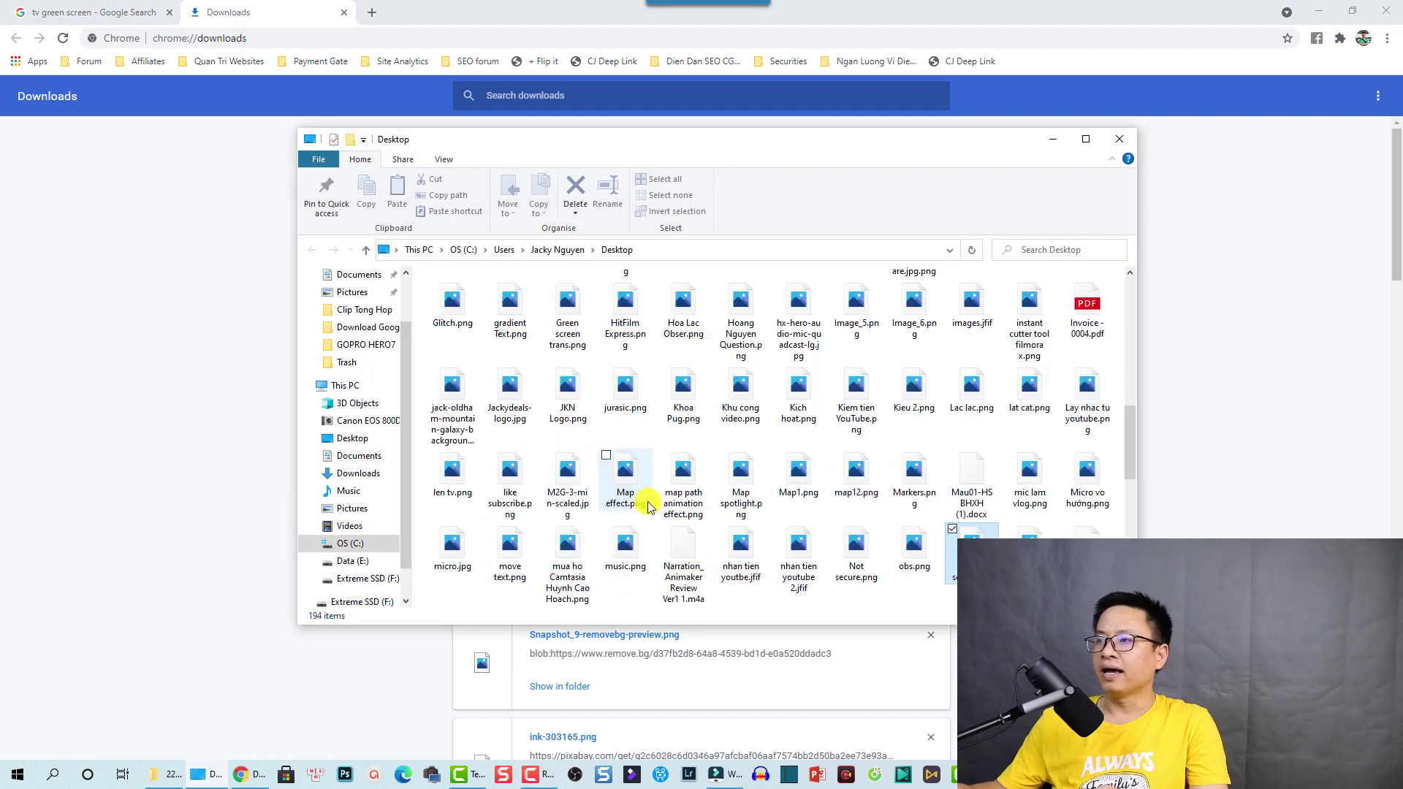
{"action": "left_click_drag", "start_coordinate": [953, 555], "coordinate": [427, 291]}
{"action": "left_click", "coordinate": [435, 281]}
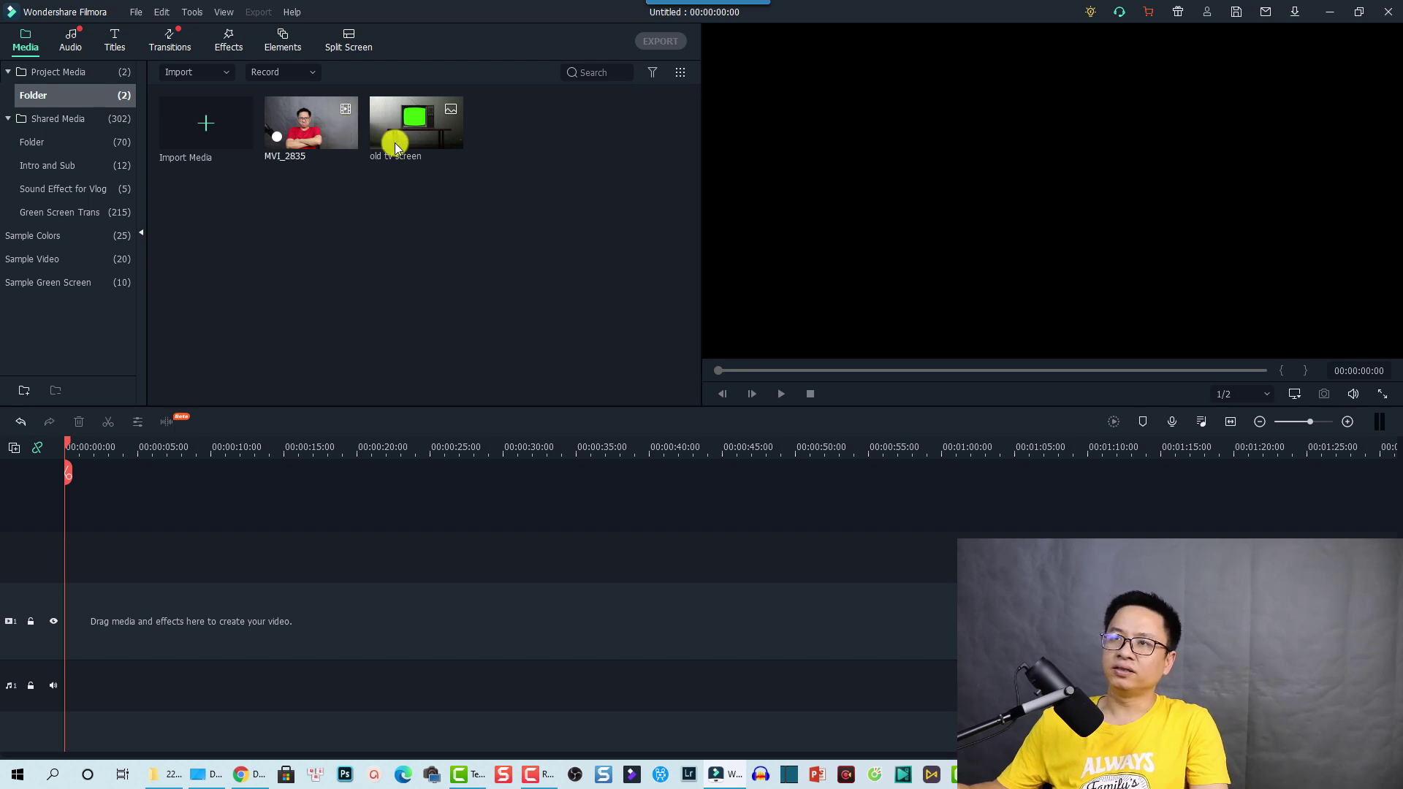
Step: Place the old tv screen image on track 2 with MVI_2835 on track 1 beneath it
{"action": "left_click_drag", "start_coordinate": [422, 201], "coordinate": [329, 140]}
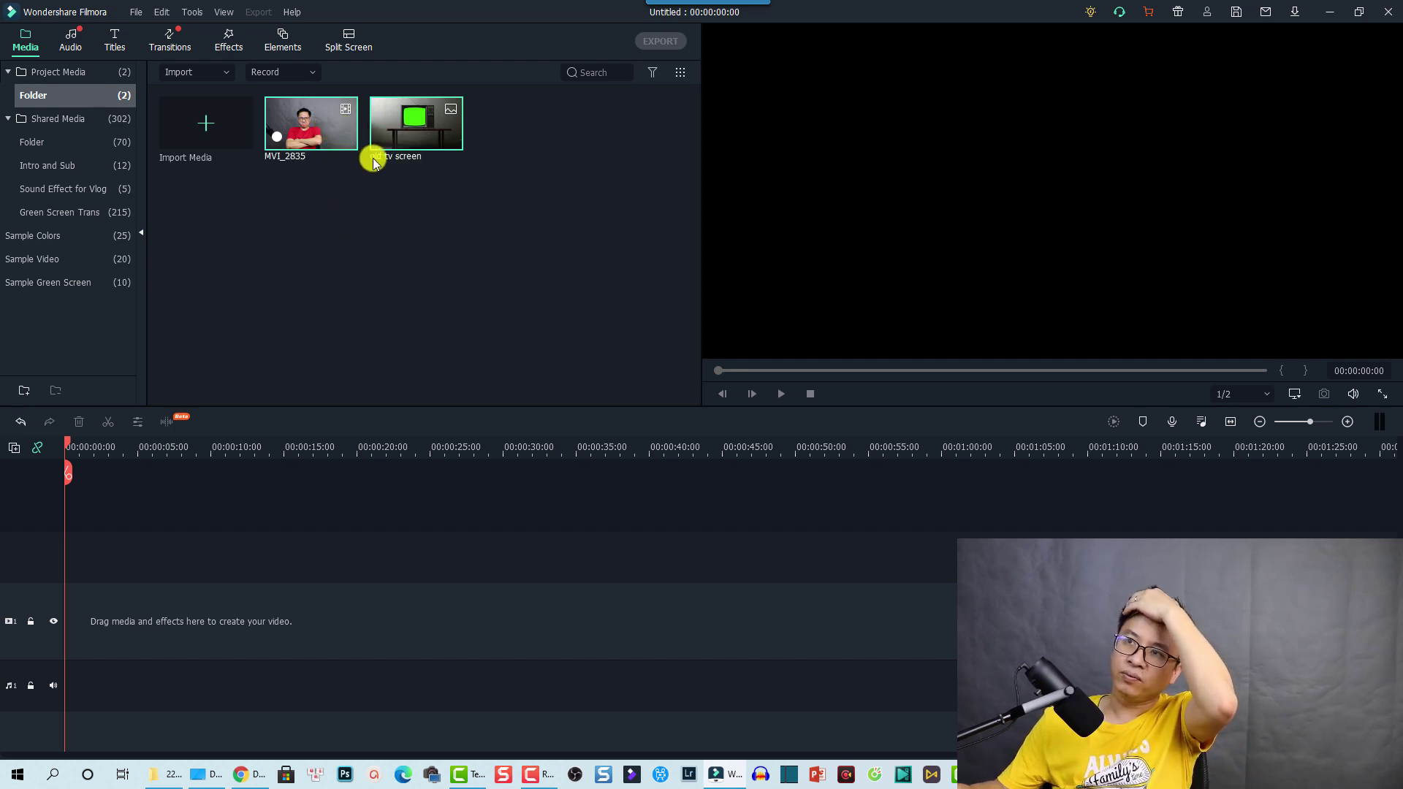
{"action": "left_click_drag", "start_coordinate": [392, 149], "coordinate": [406, 220]}
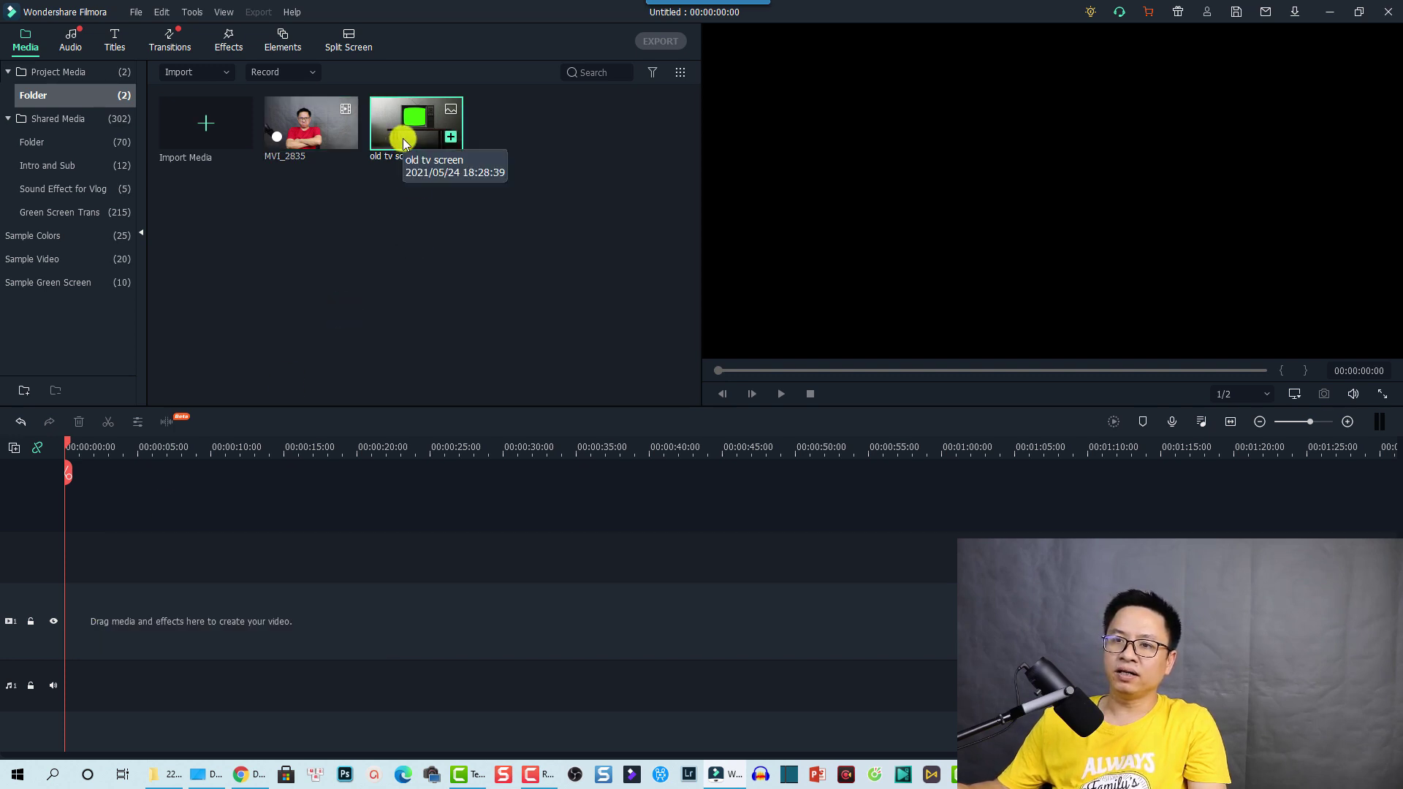
{"action": "left_click_drag", "start_coordinate": [401, 138], "coordinate": [273, 615]}
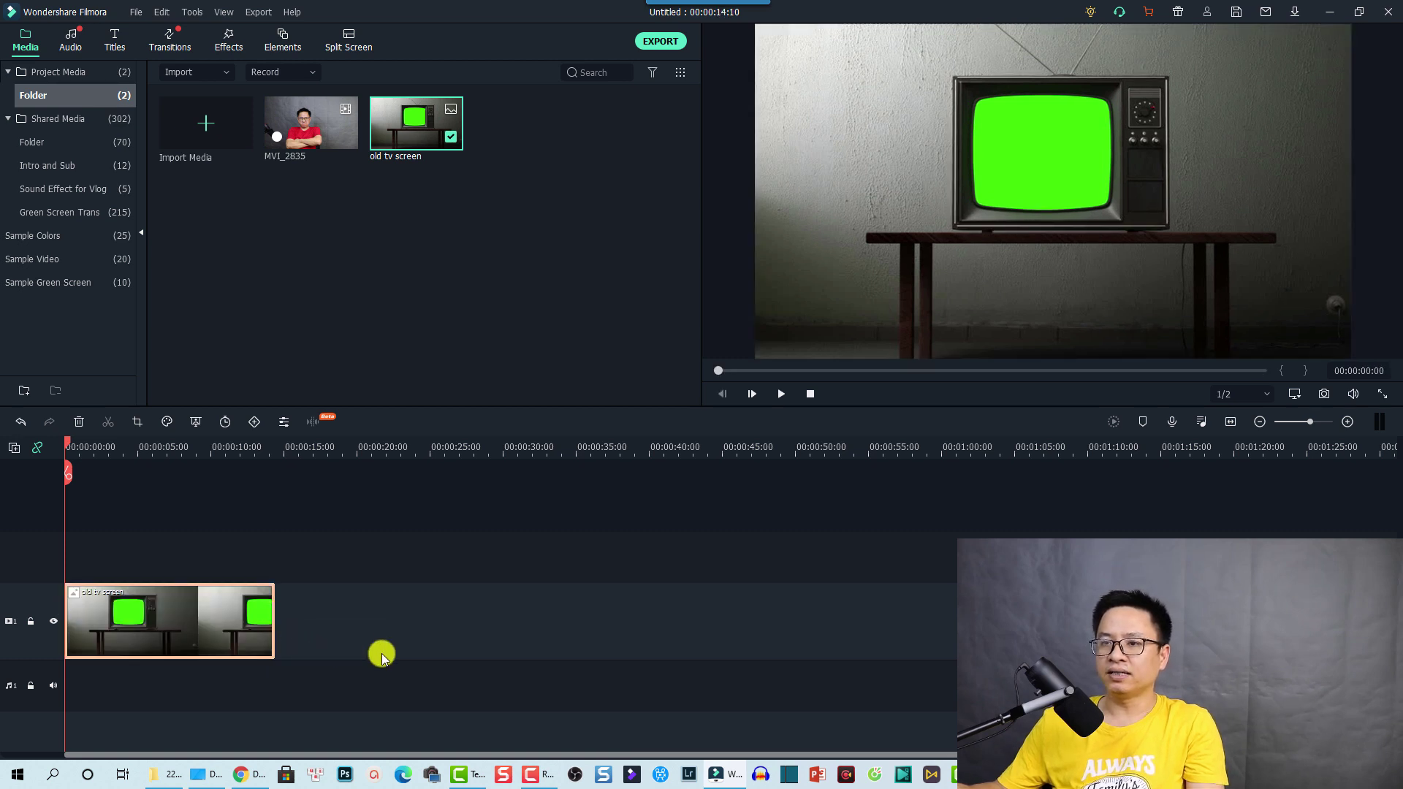
{"action": "left_click", "coordinate": [1232, 420]}
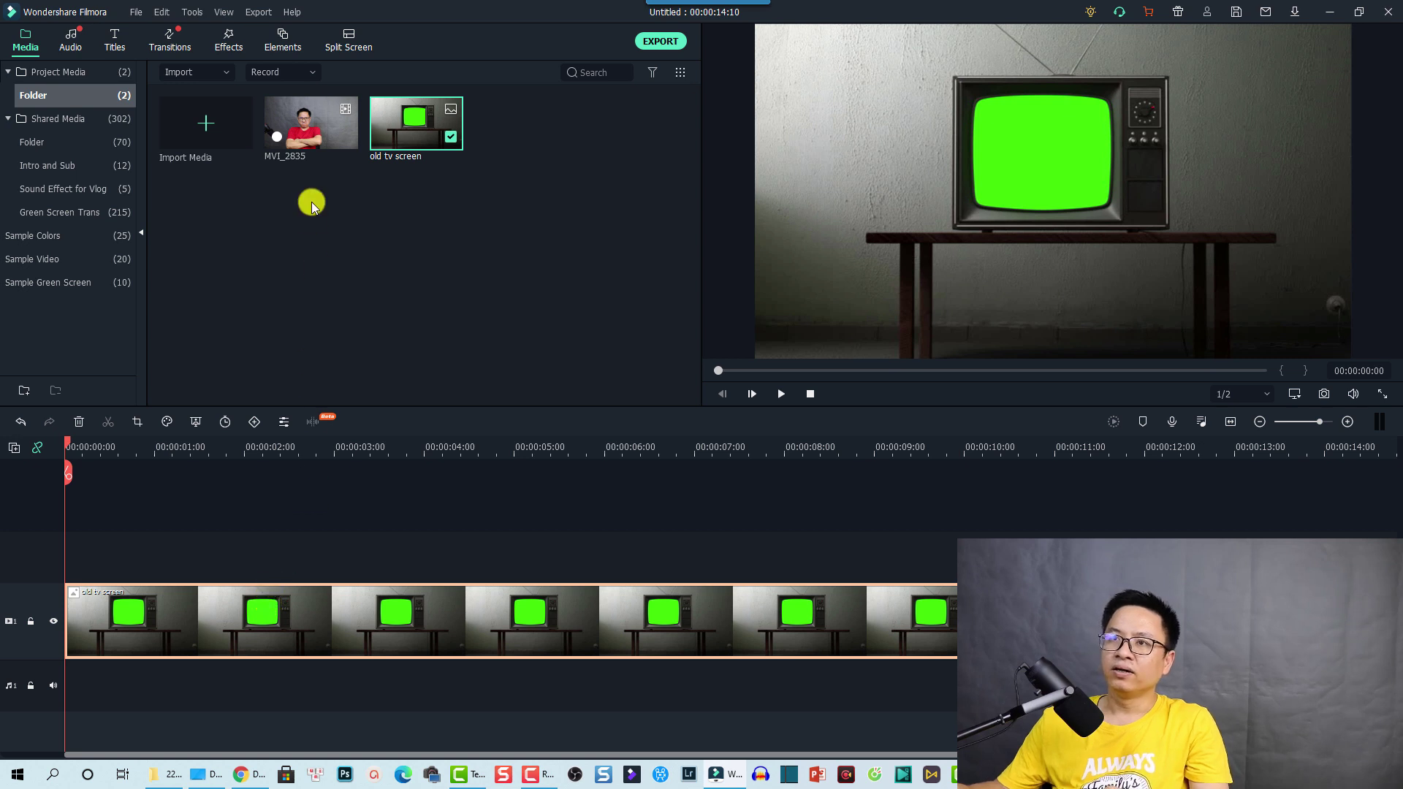
{"action": "left_click", "coordinate": [304, 138]}
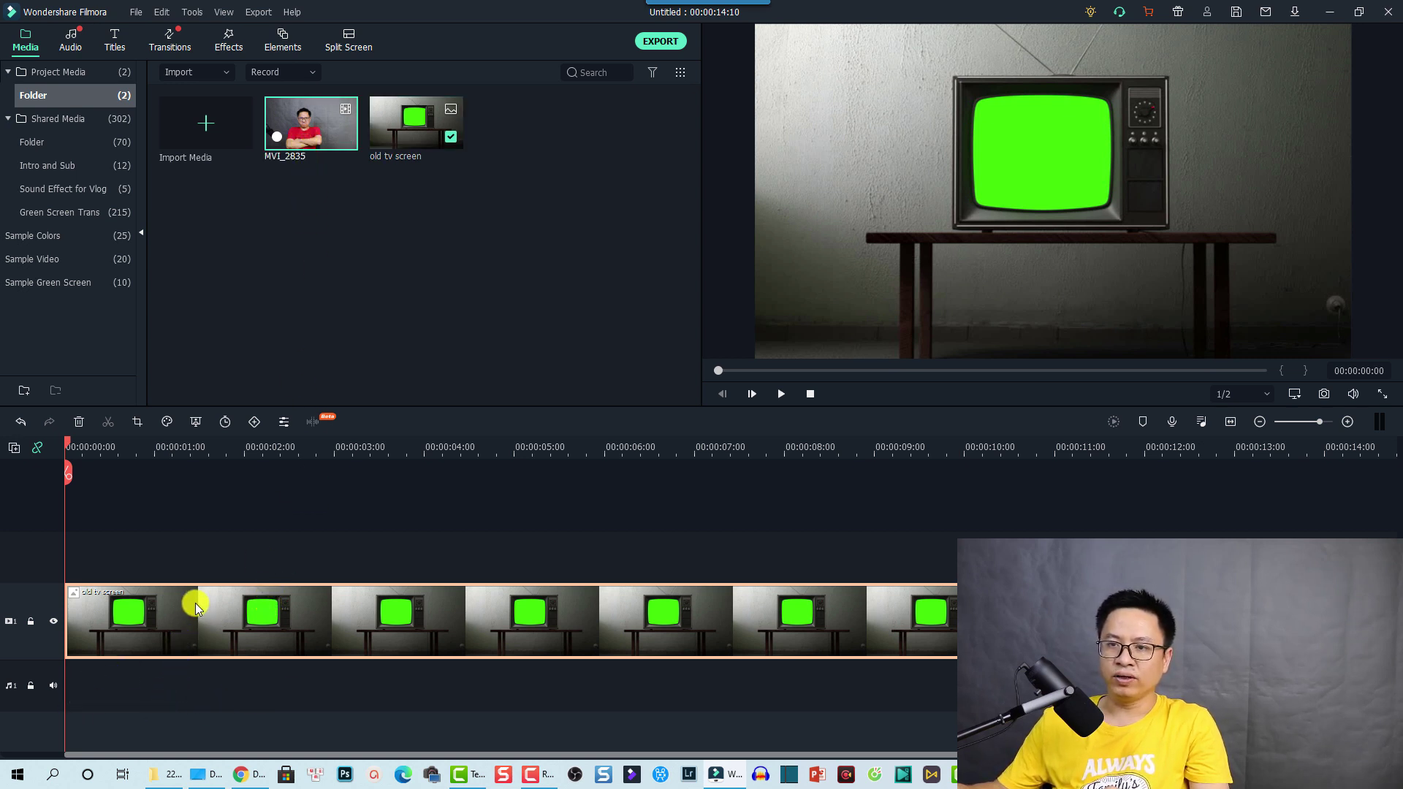
{"action": "left_click_drag", "start_coordinate": [196, 602], "coordinate": [196, 560]}
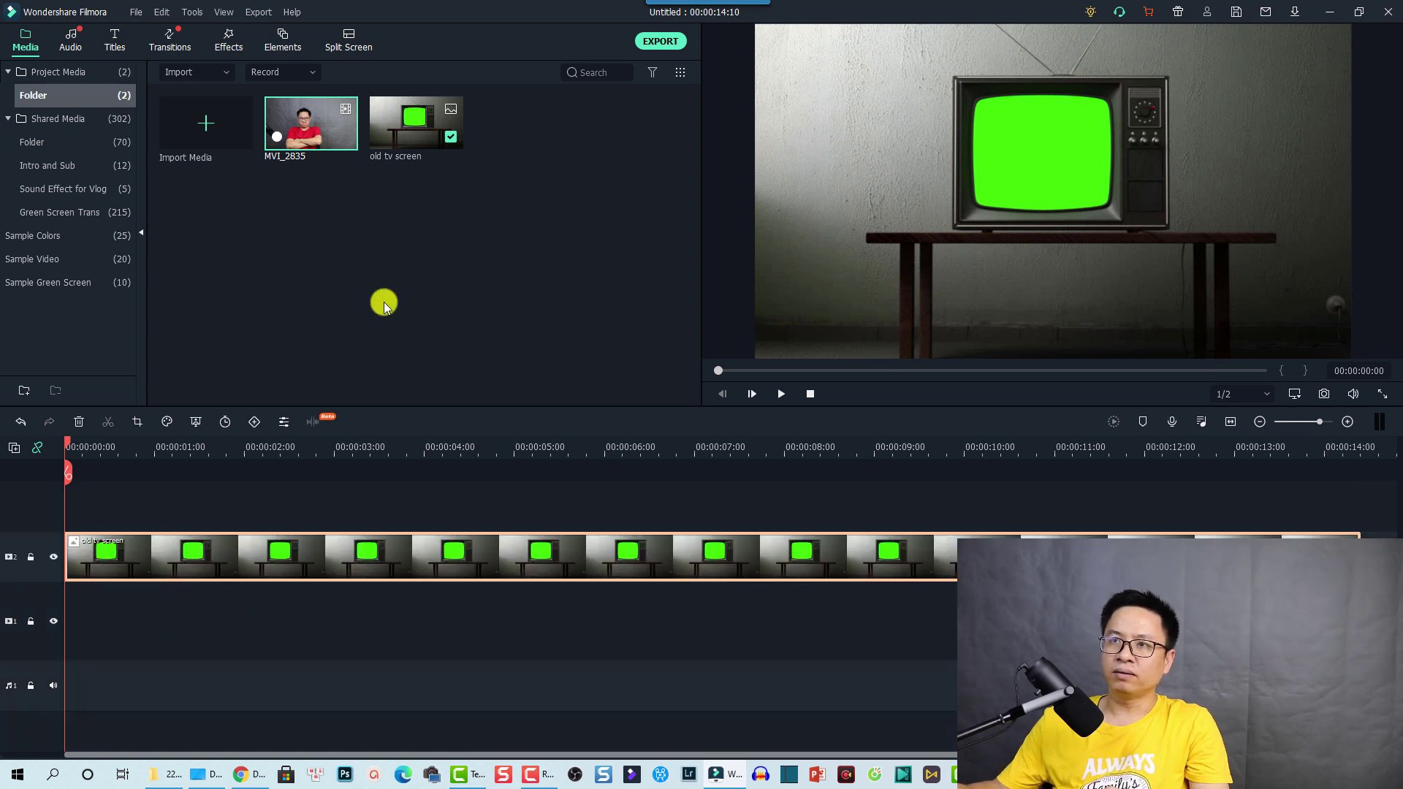
{"action": "left_click_drag", "start_coordinate": [323, 146], "coordinate": [38, 626]}
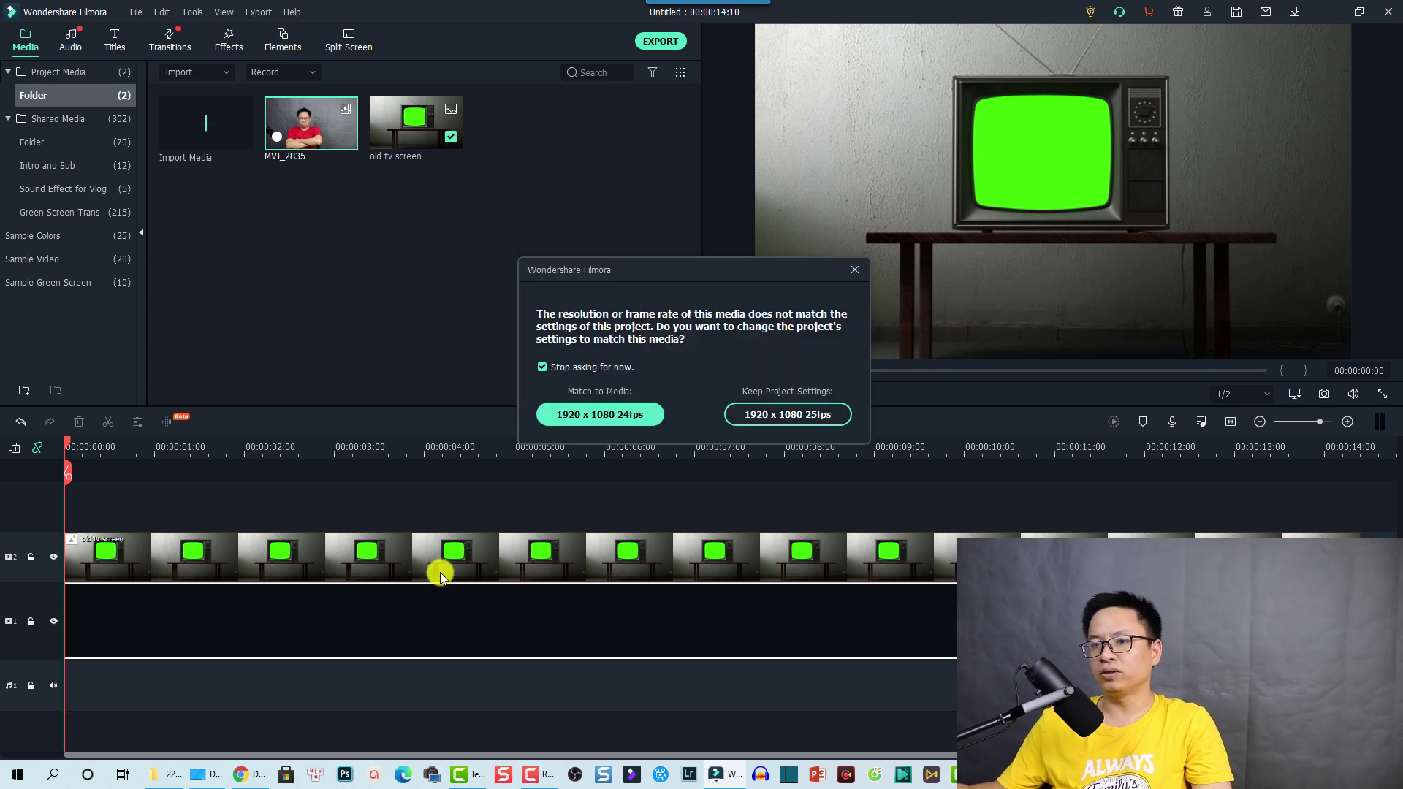
Step: Match the project to the 1920x1080 24fps media and clear MVI_2835's proxy file
{"action": "left_click", "coordinate": [593, 414]}
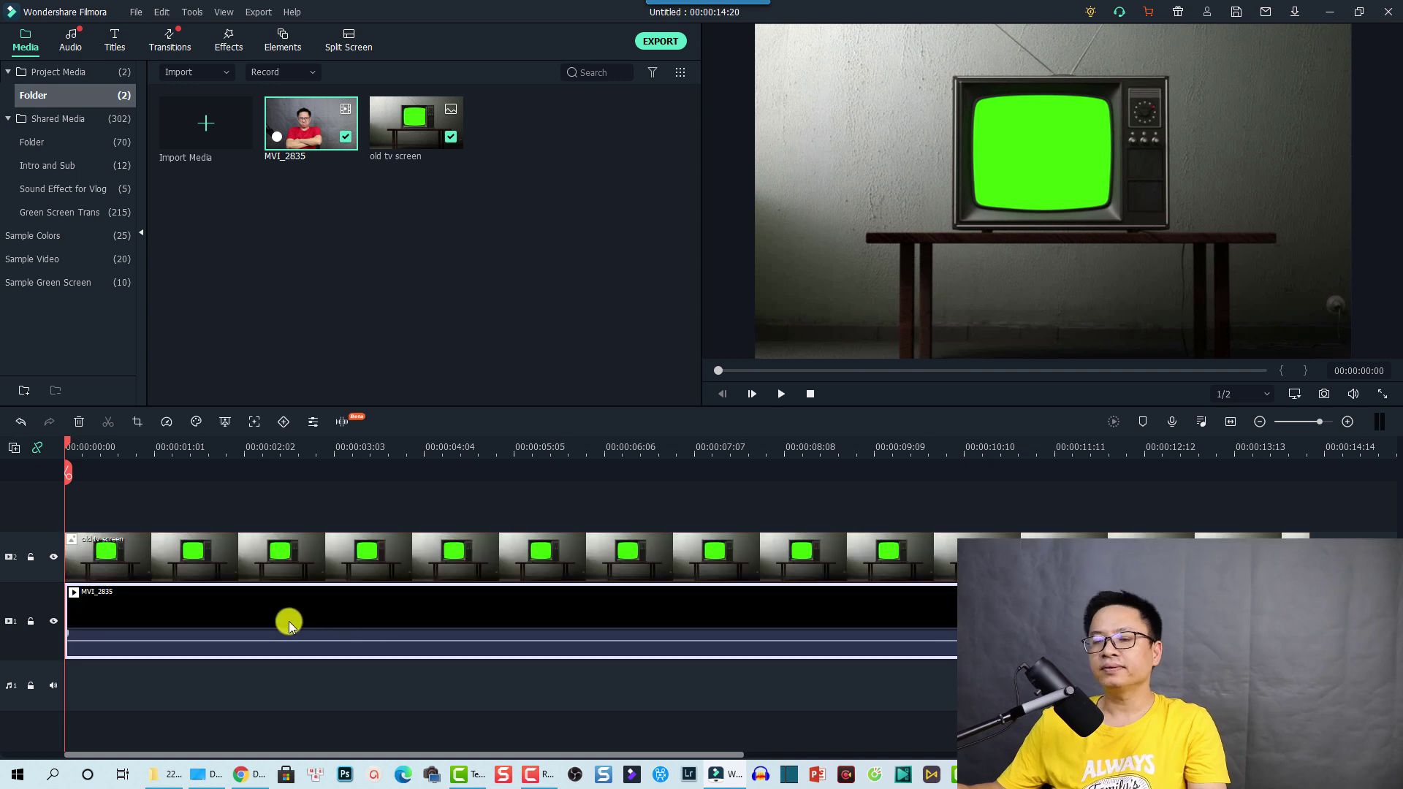
{"action": "left_click", "coordinate": [393, 268]}
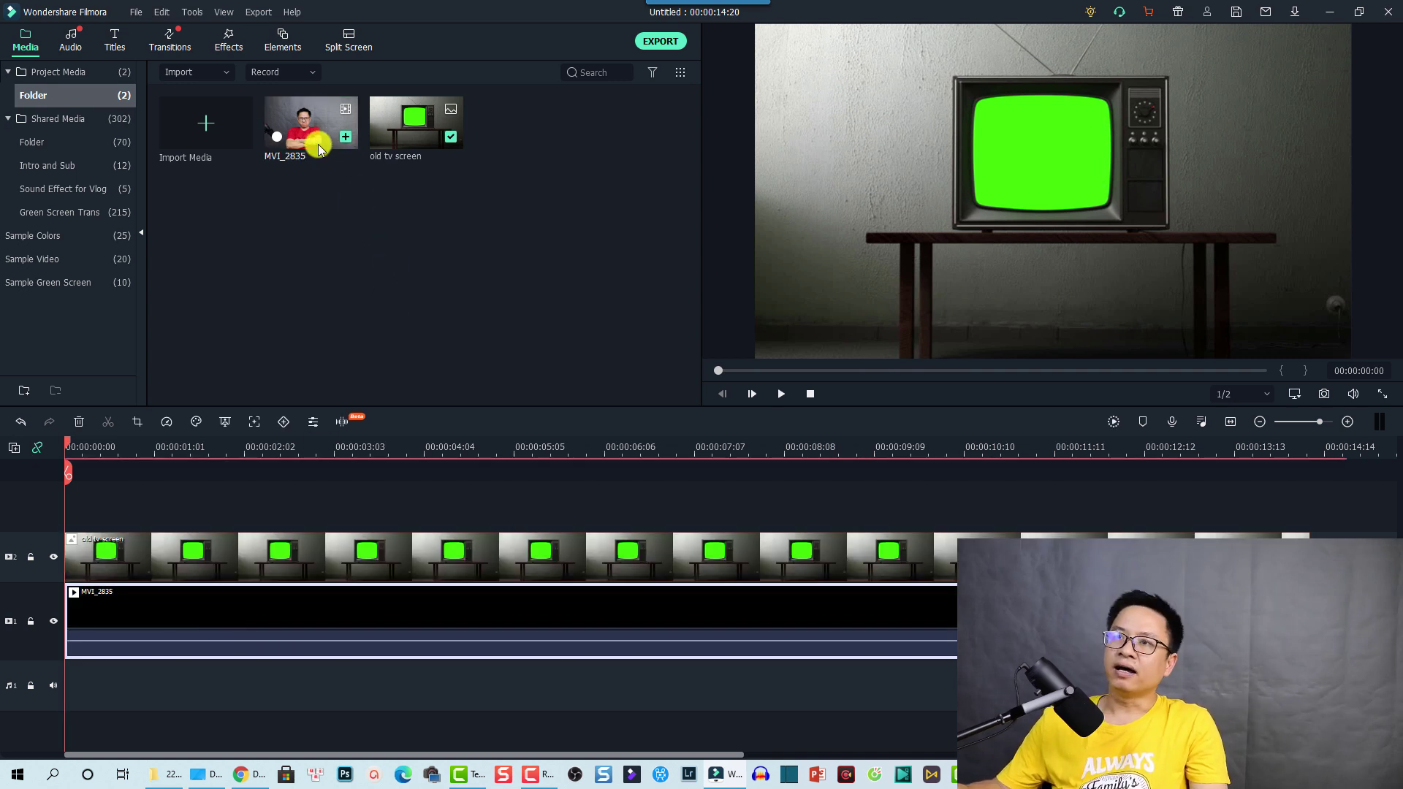
{"action": "left_click", "coordinate": [312, 141]}
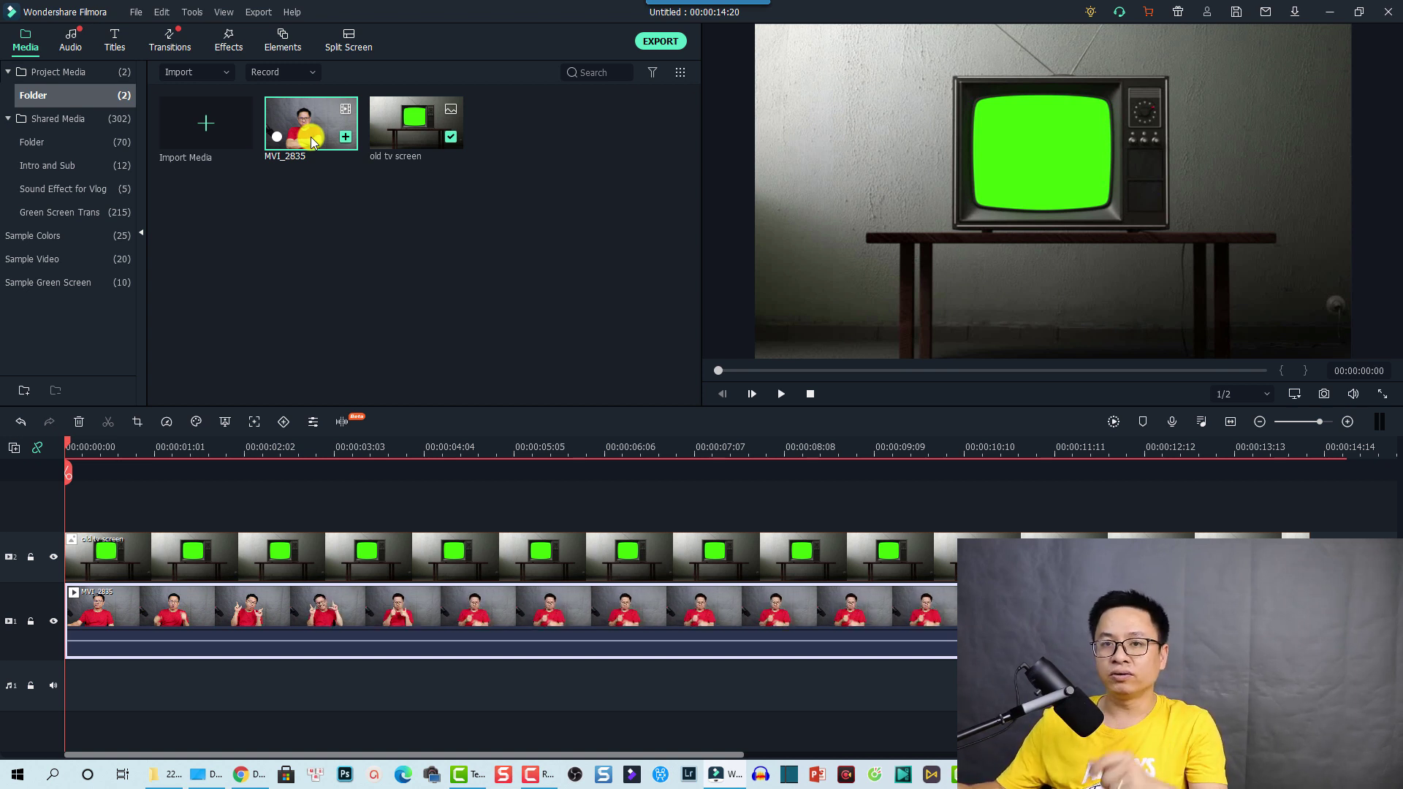
{"action": "right_click", "coordinate": [303, 130]}
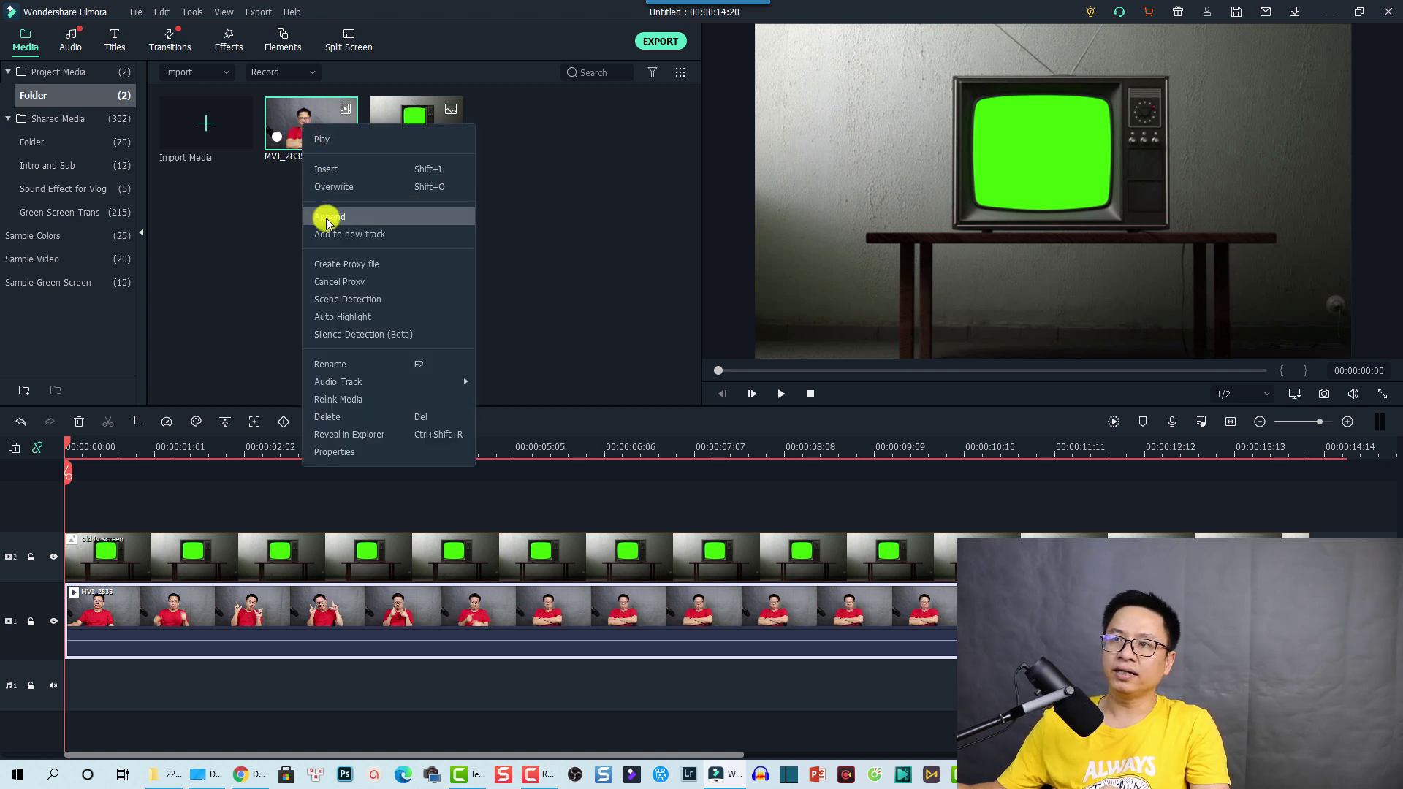
{"action": "left_click", "coordinate": [332, 279]}
{"action": "left_click_drag", "start_coordinate": [125, 447], "coordinate": [80, 448]}
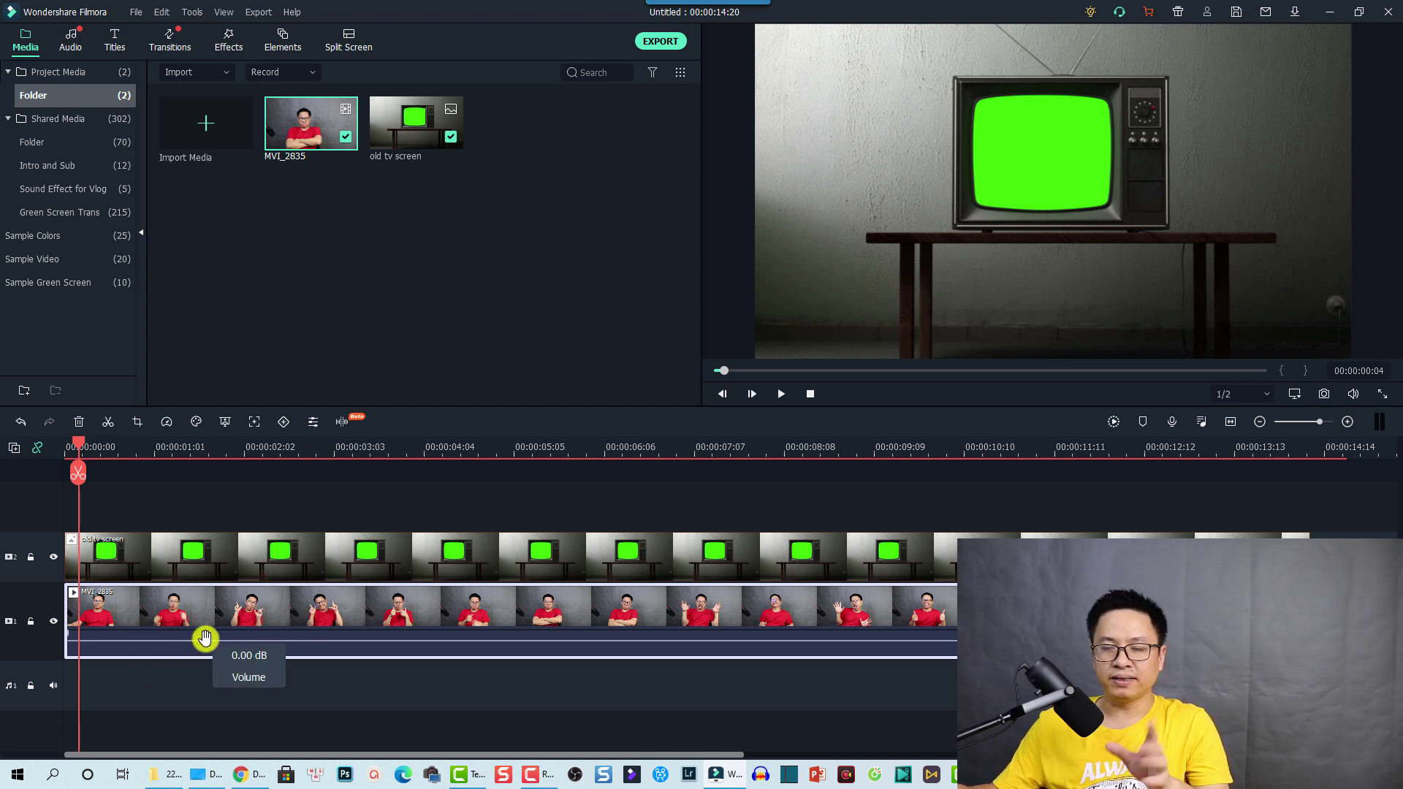
Step: Set the old tv screen clip's opacity to about 51% and lock track 2
{"action": "left_click", "coordinate": [143, 547]}
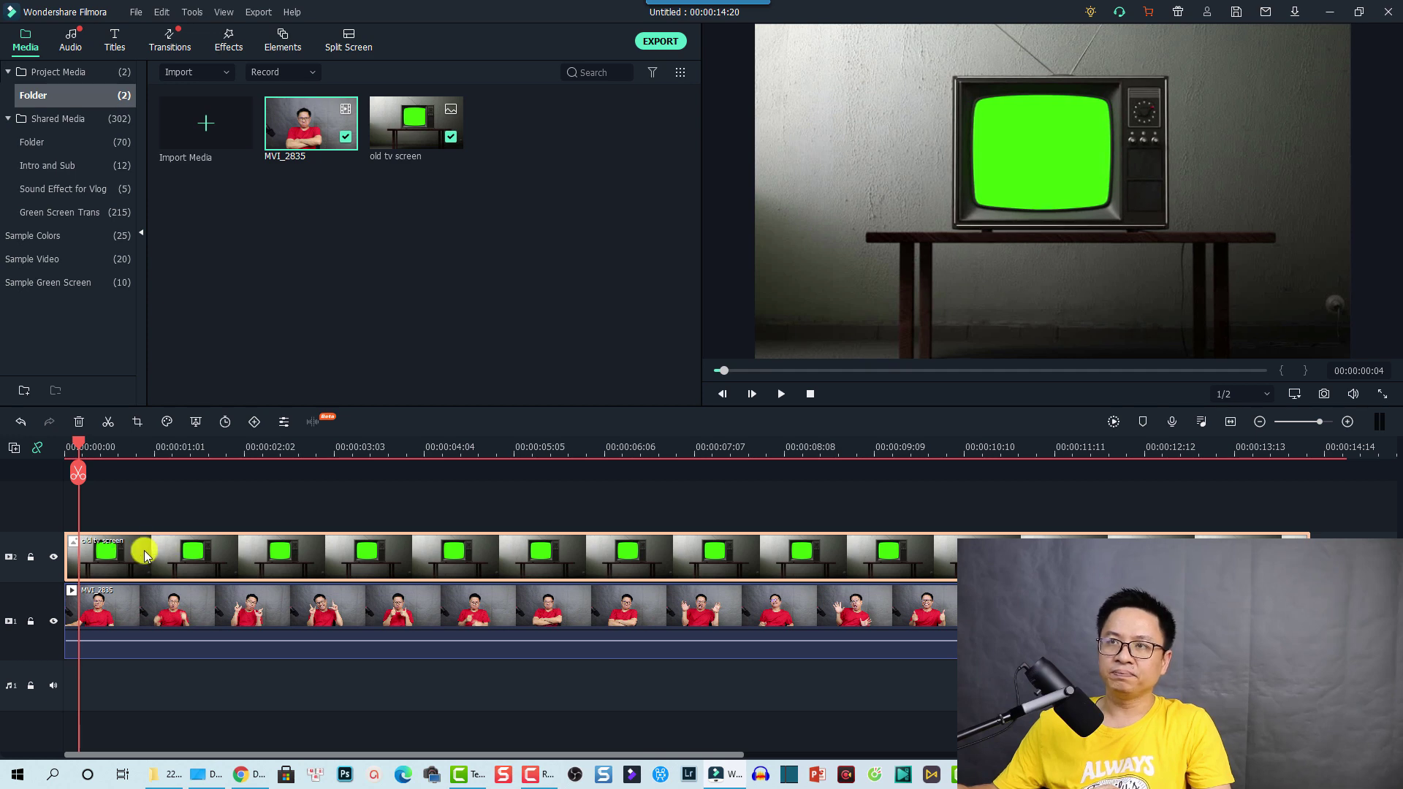
{"action": "double_click", "coordinate": [143, 550]}
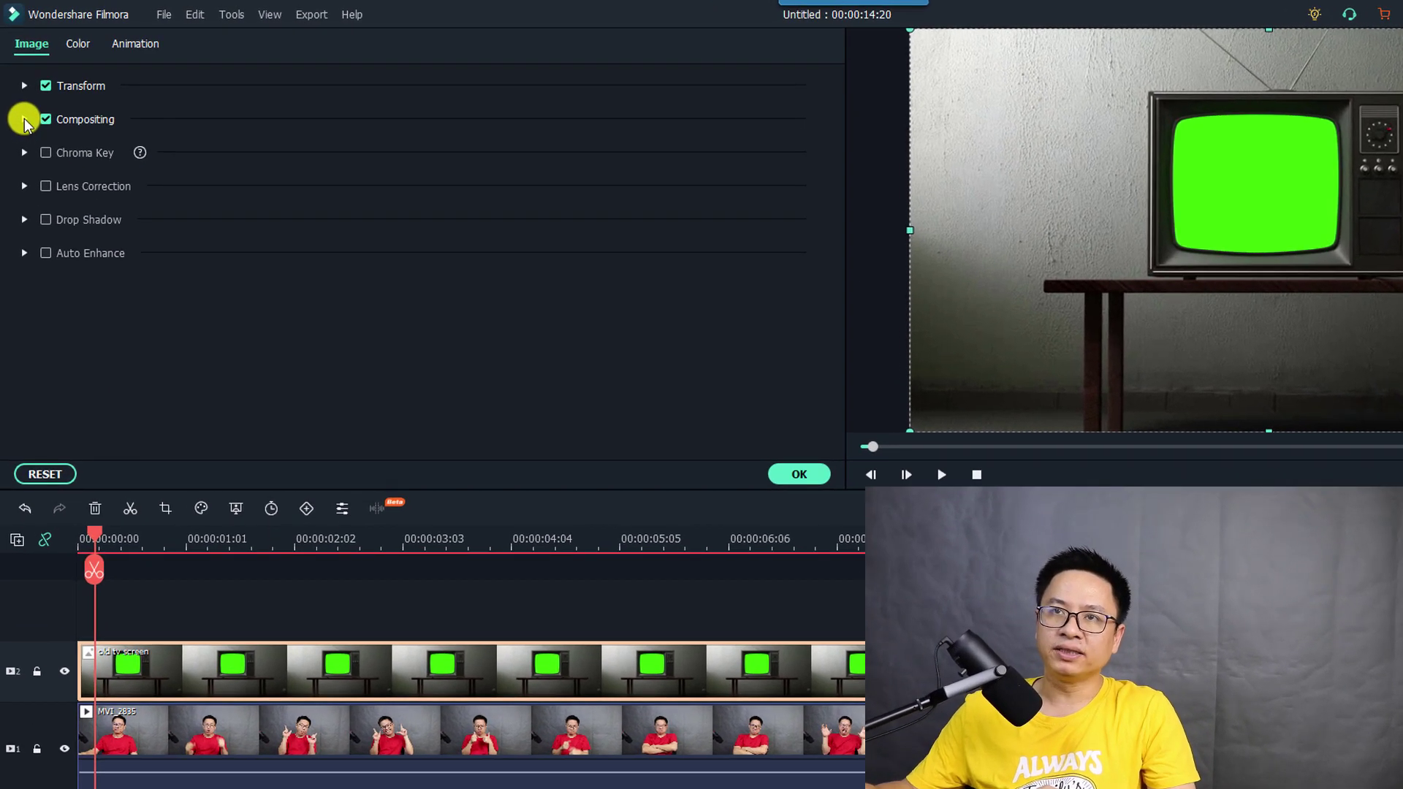
{"action": "left_click", "coordinate": [24, 121]}
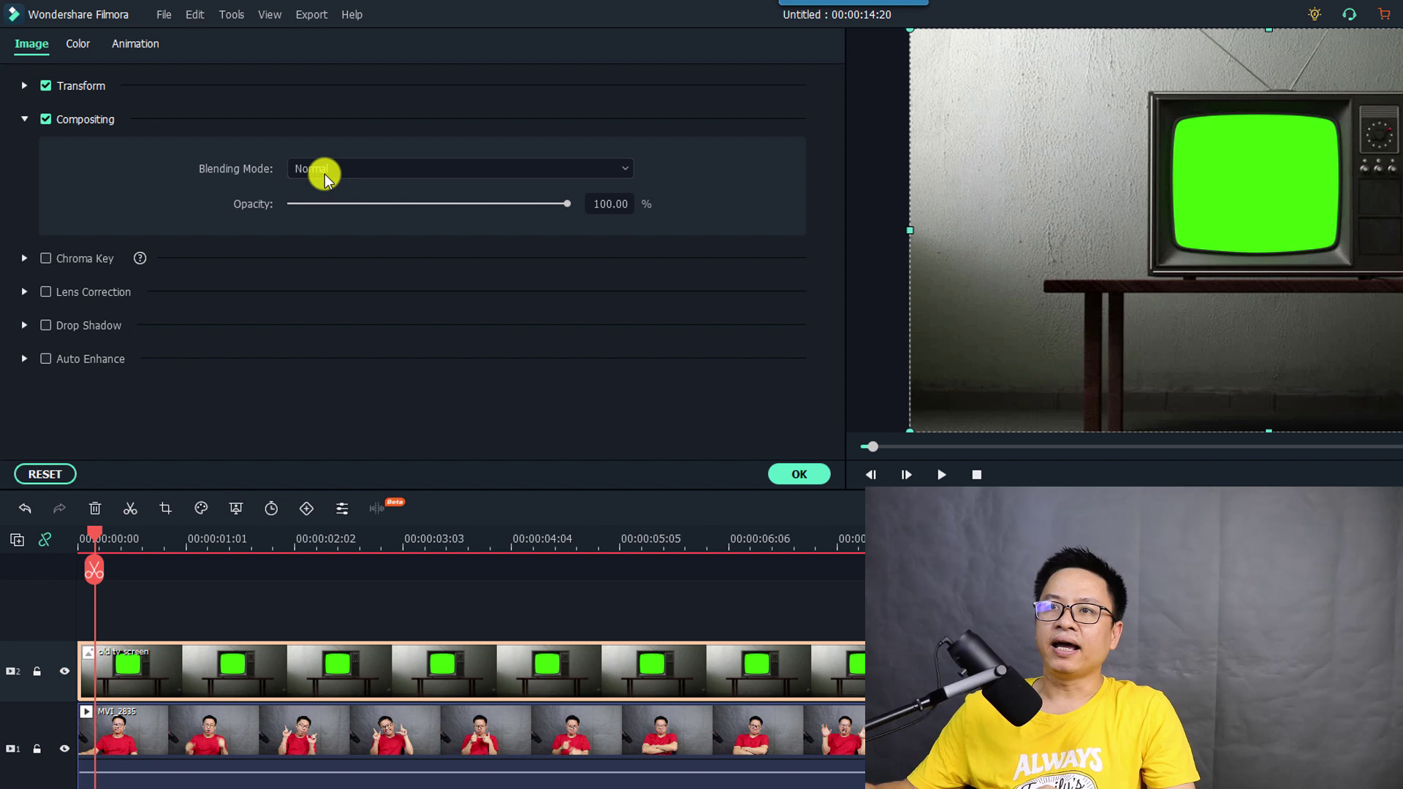
{"action": "left_click_drag", "start_coordinate": [567, 209], "coordinate": [434, 203]}
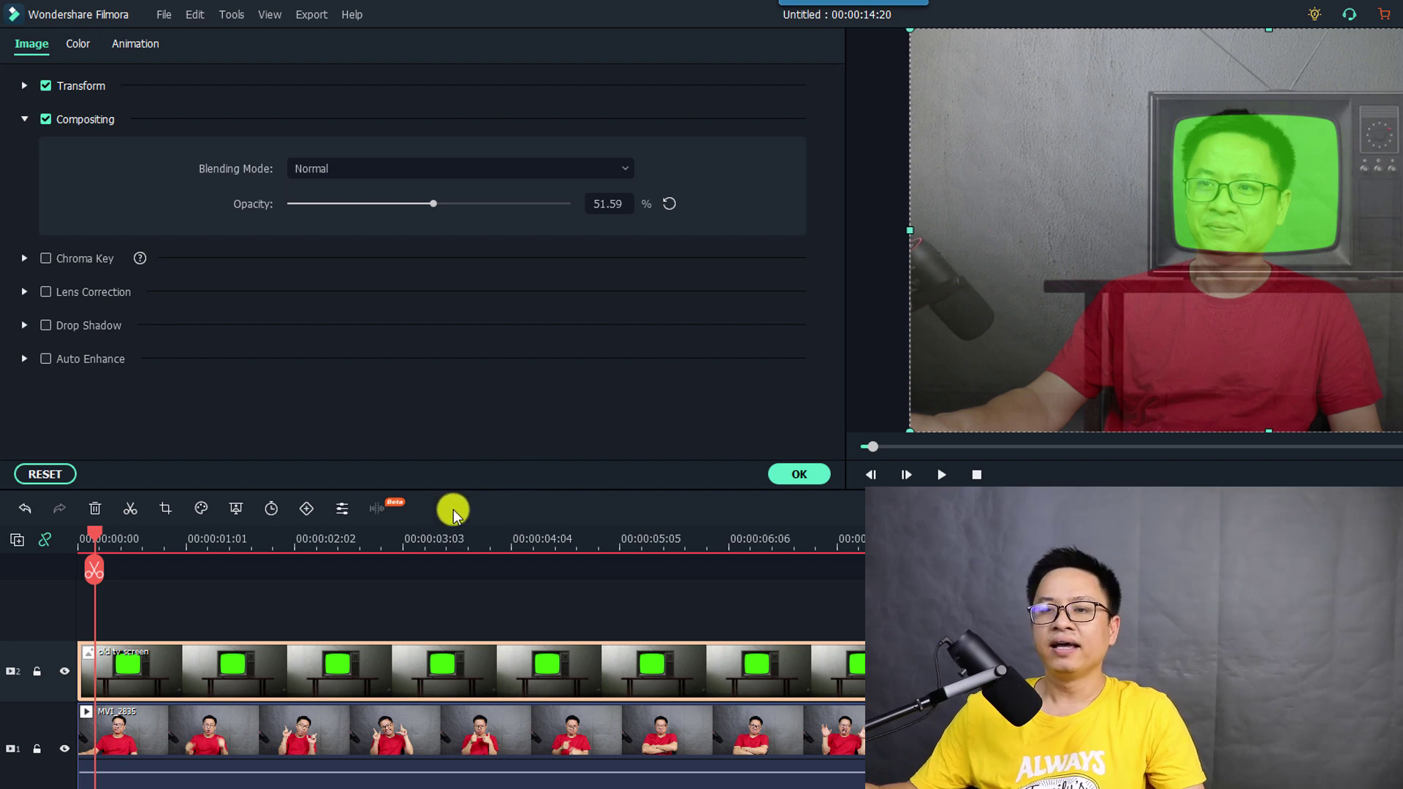
{"action": "left_click", "coordinate": [46, 665]}
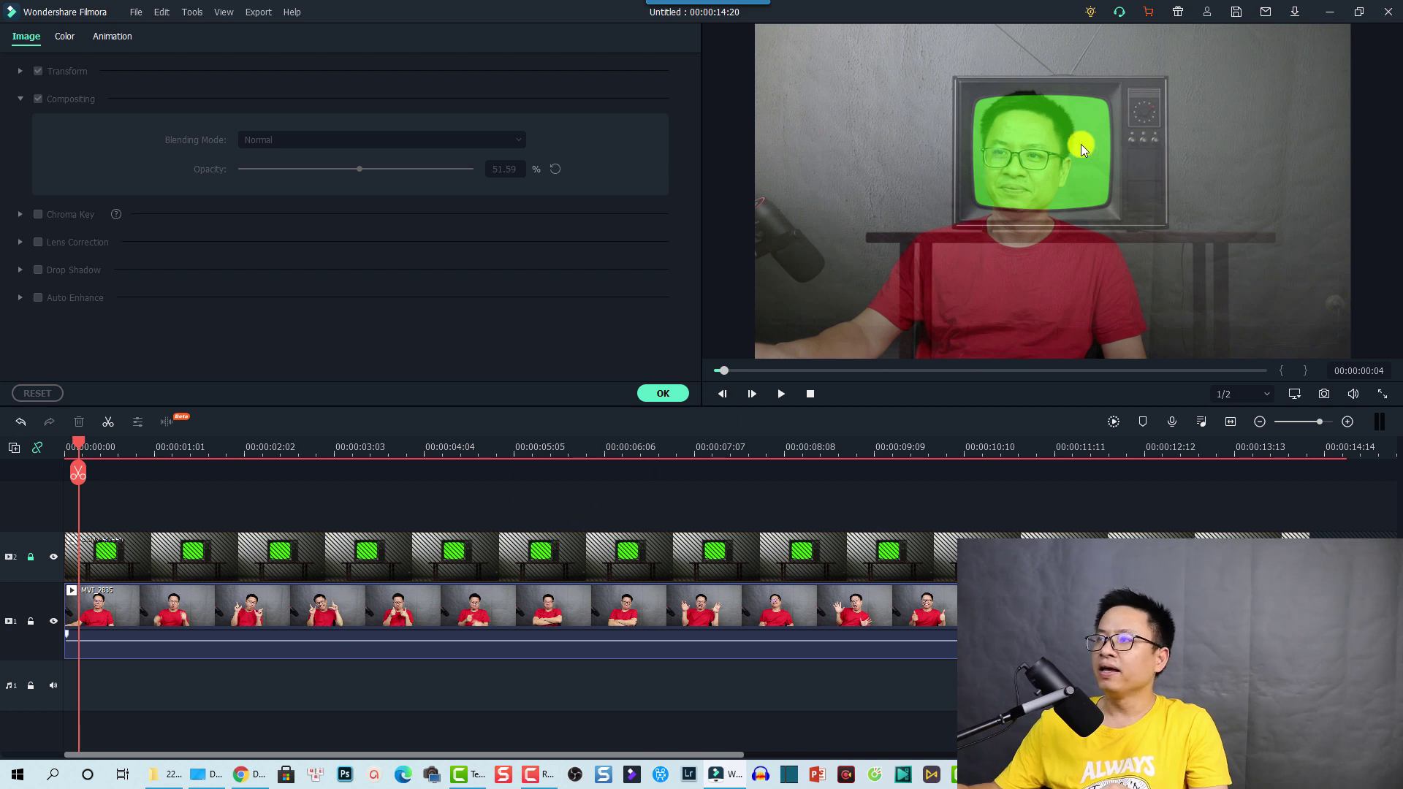
Step: Scale the presenter video down in the preview and center it over the TV screen
{"action": "left_click", "coordinate": [1014, 192]}
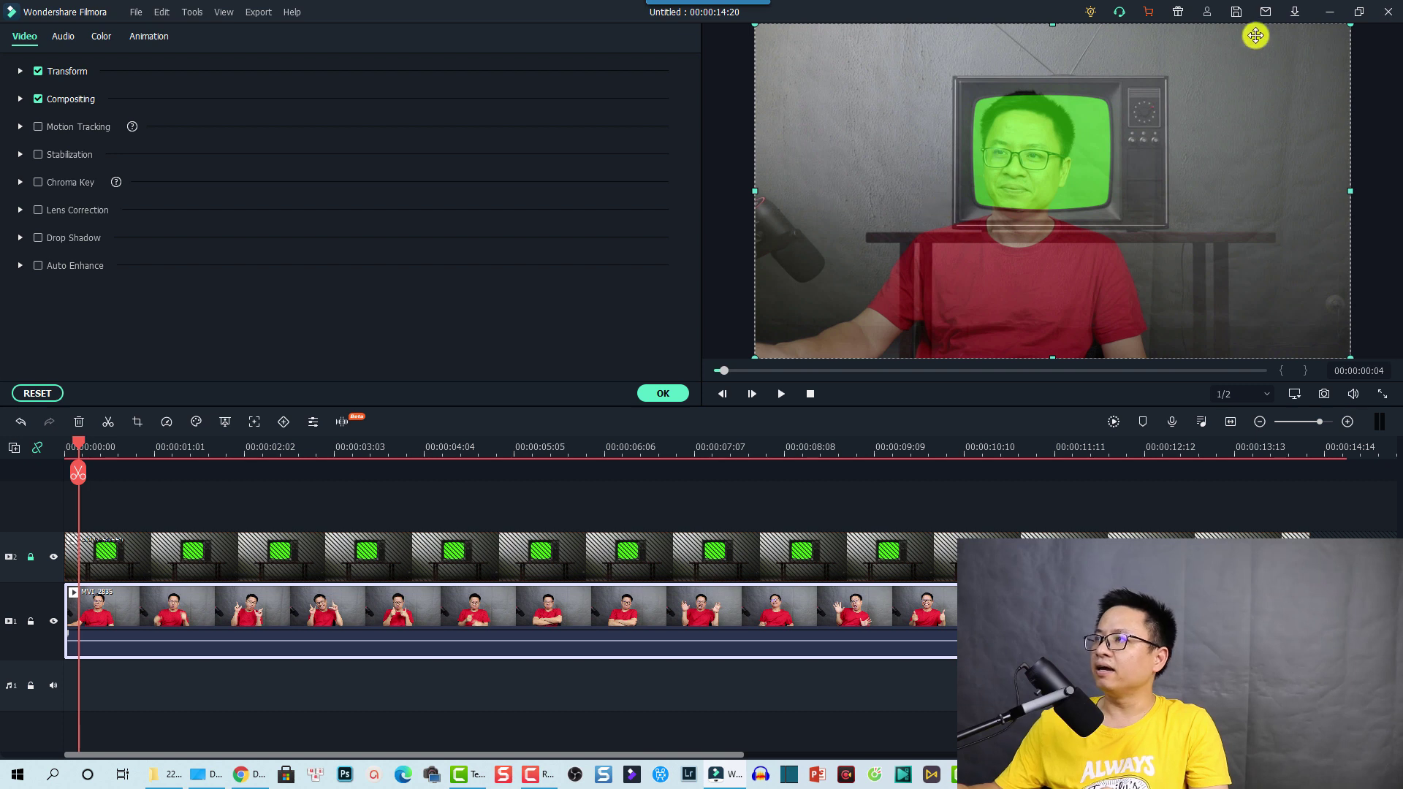
{"action": "left_click_drag", "start_coordinate": [1349, 28], "coordinate": [1055, 149]}
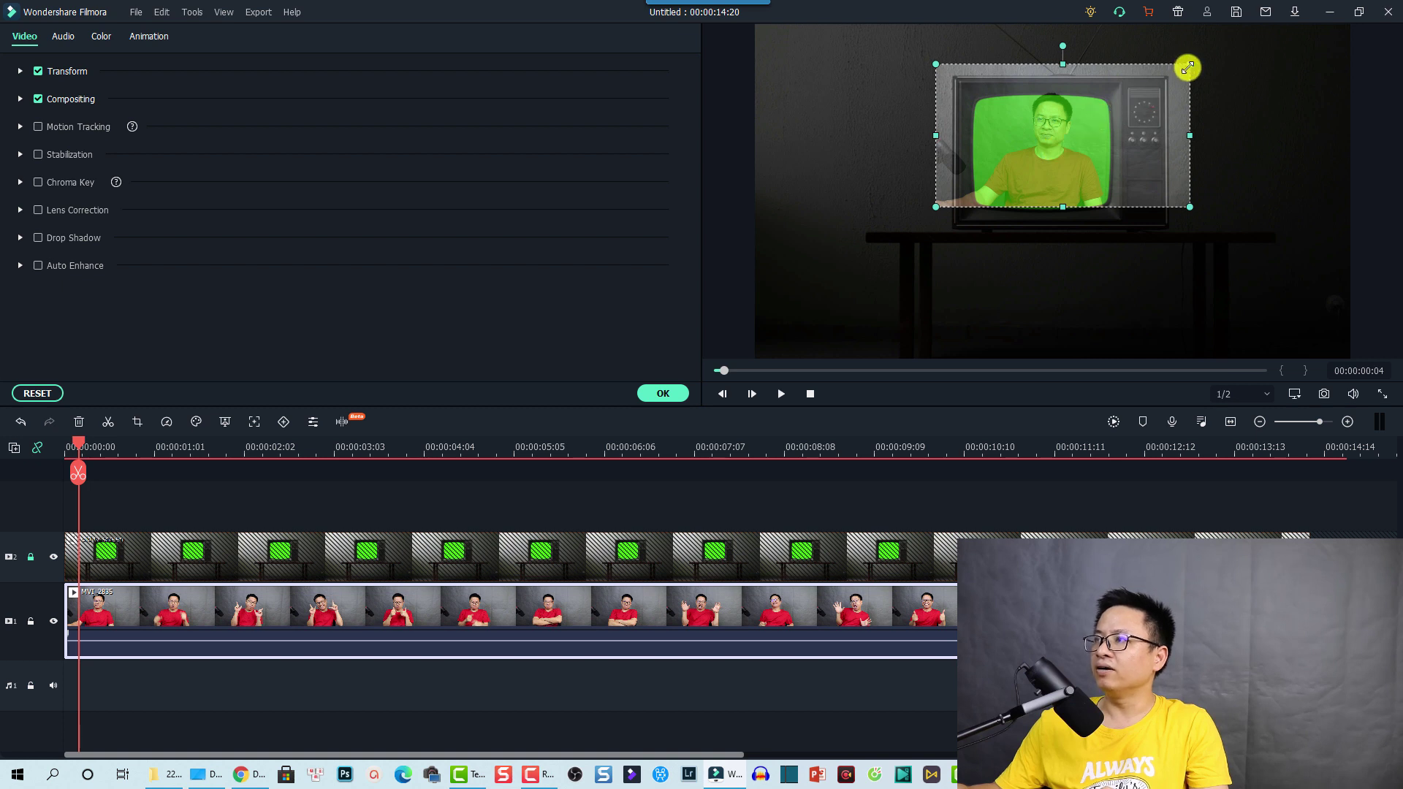
{"action": "left_click_drag", "start_coordinate": [1178, 71], "coordinate": [1161, 87]}
{"action": "left_click_drag", "start_coordinate": [1054, 156], "coordinate": [1057, 159]}
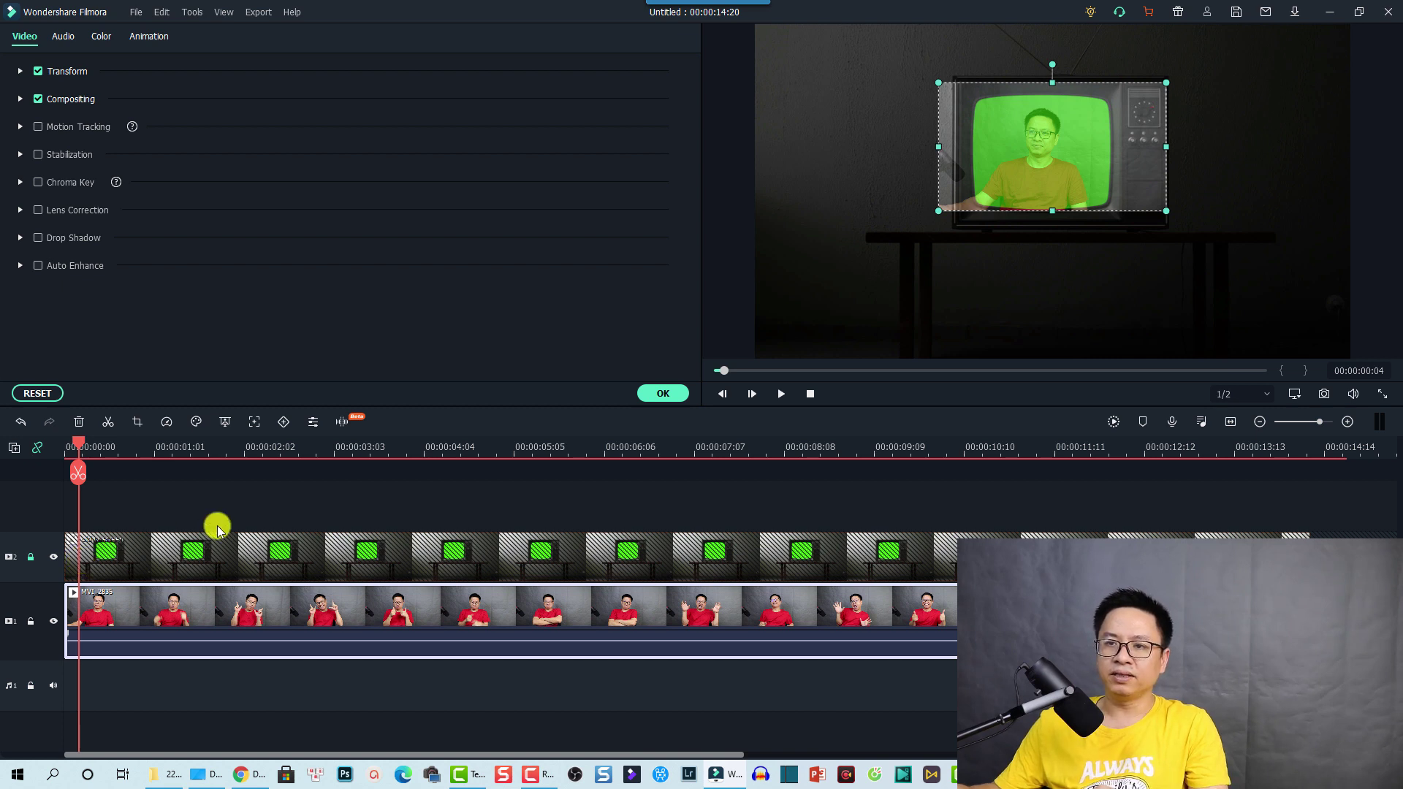
Step: Unlock track 2, reset the TV clip's opacity to 100, and enable Chroma Key
{"action": "left_click", "coordinate": [31, 558]}
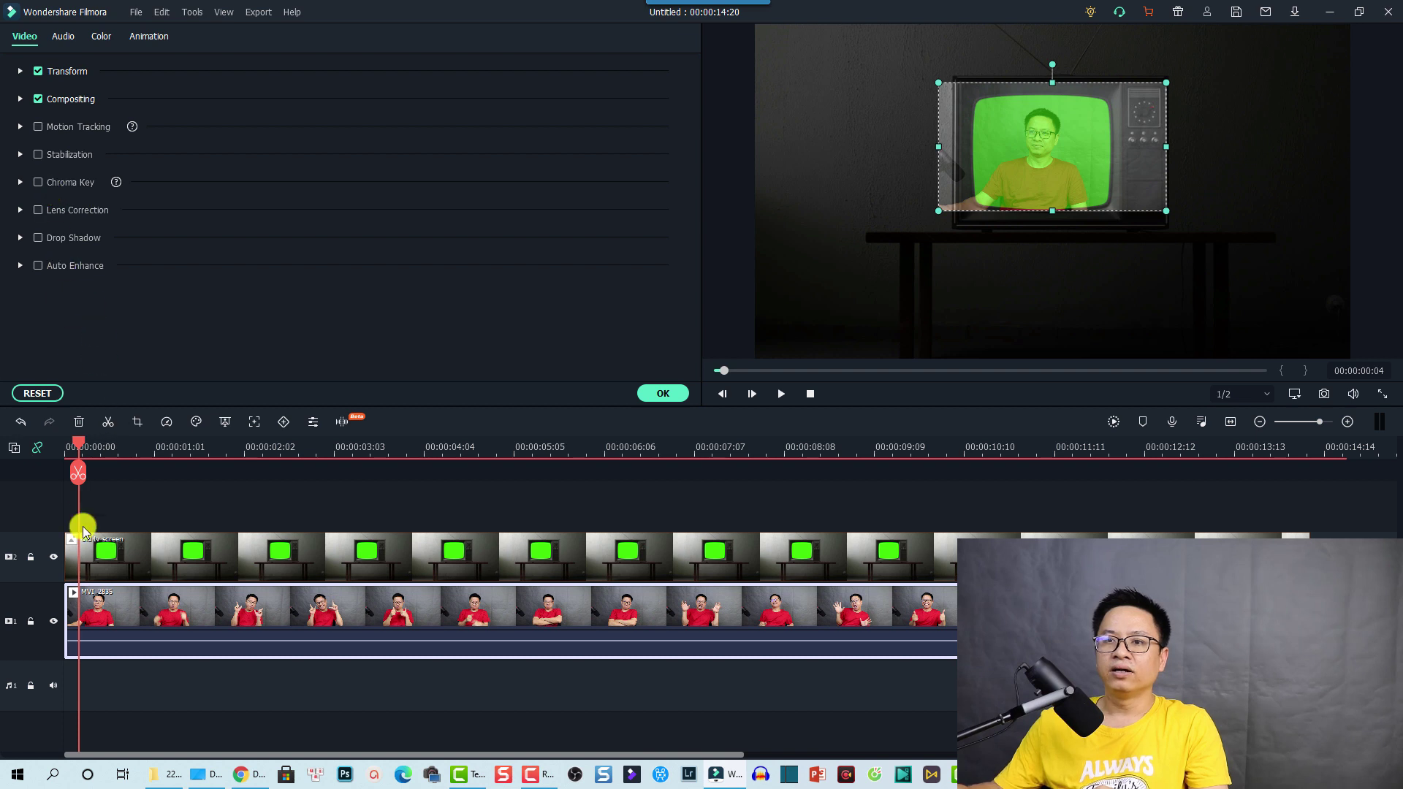
{"action": "double_click", "coordinate": [115, 559]}
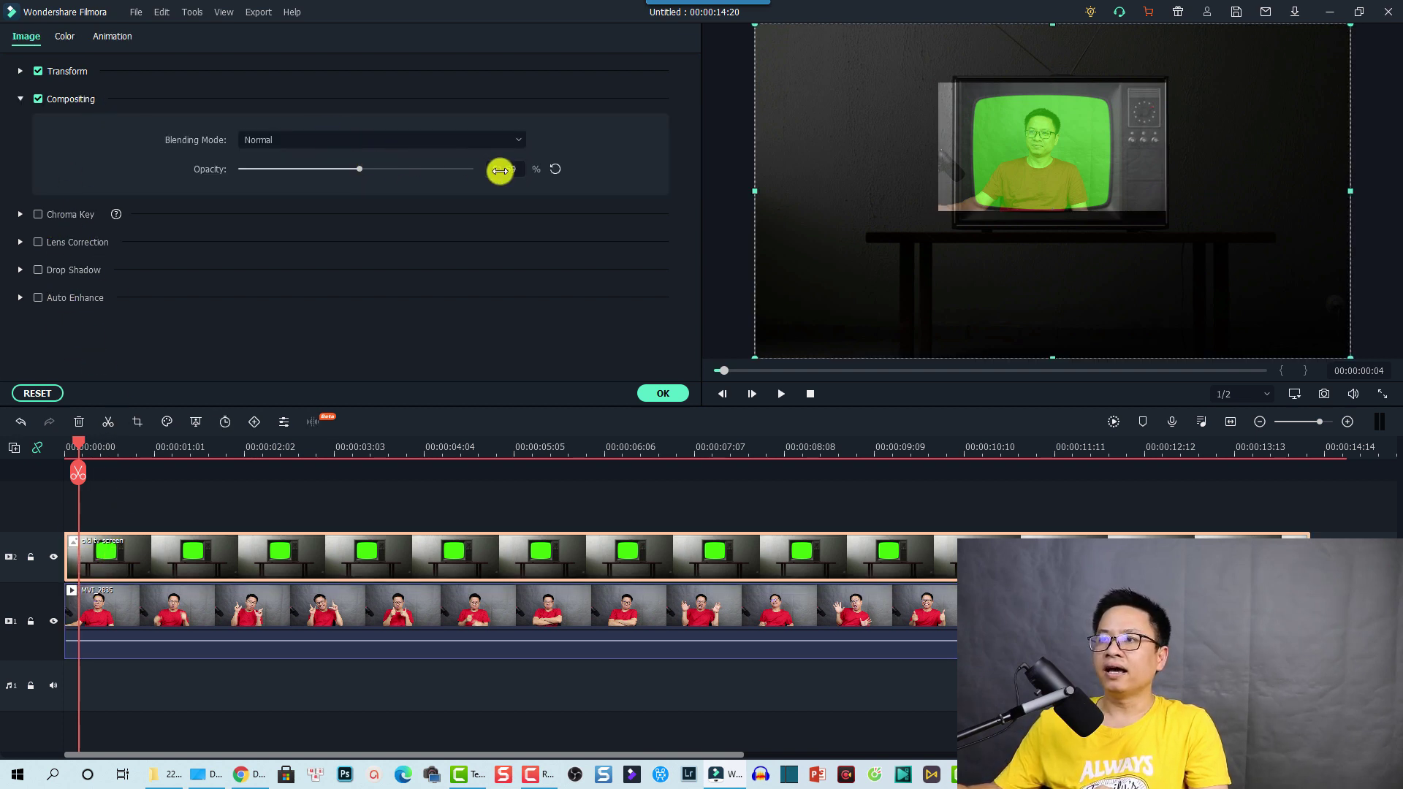
{"action": "left_click", "coordinate": [553, 171]}
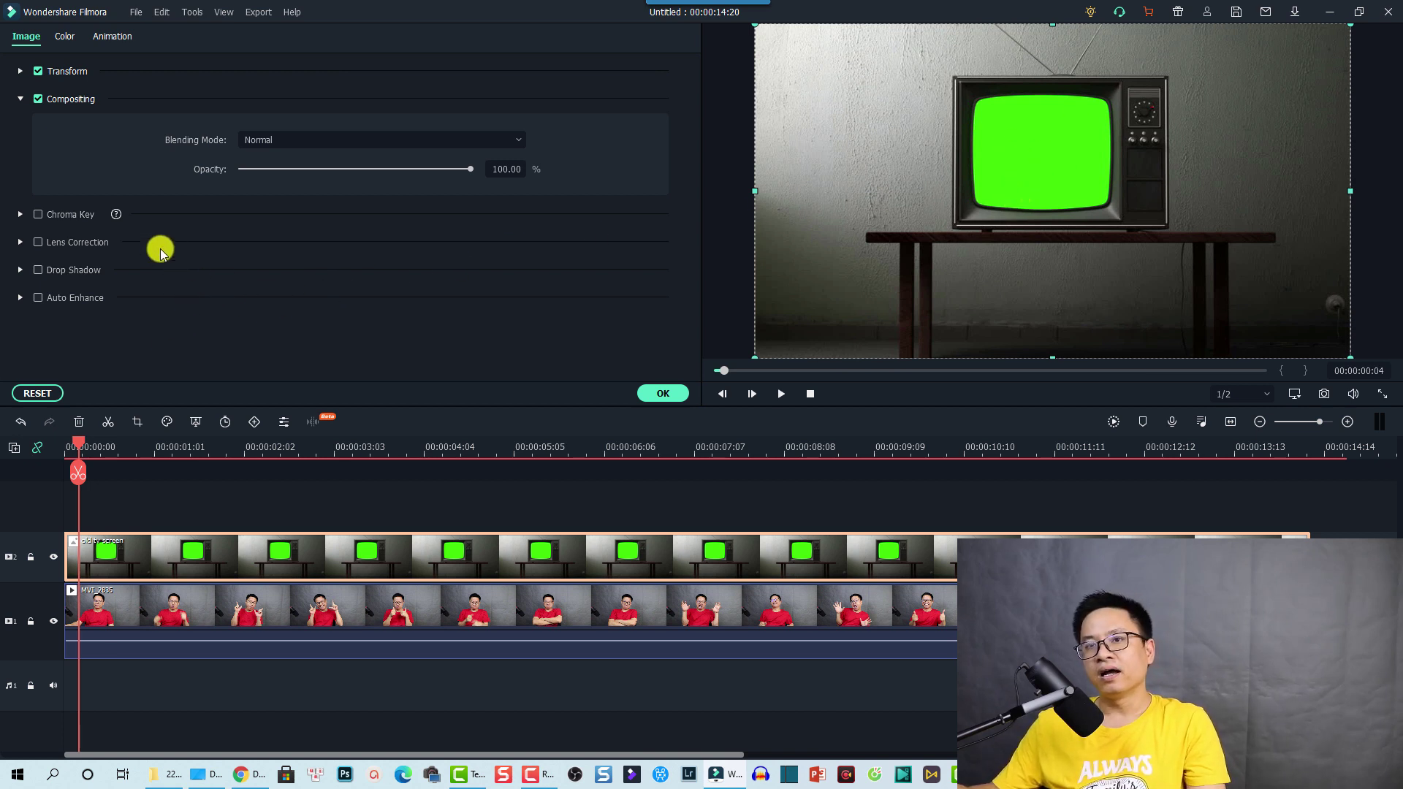
{"action": "left_click", "coordinate": [38, 215]}
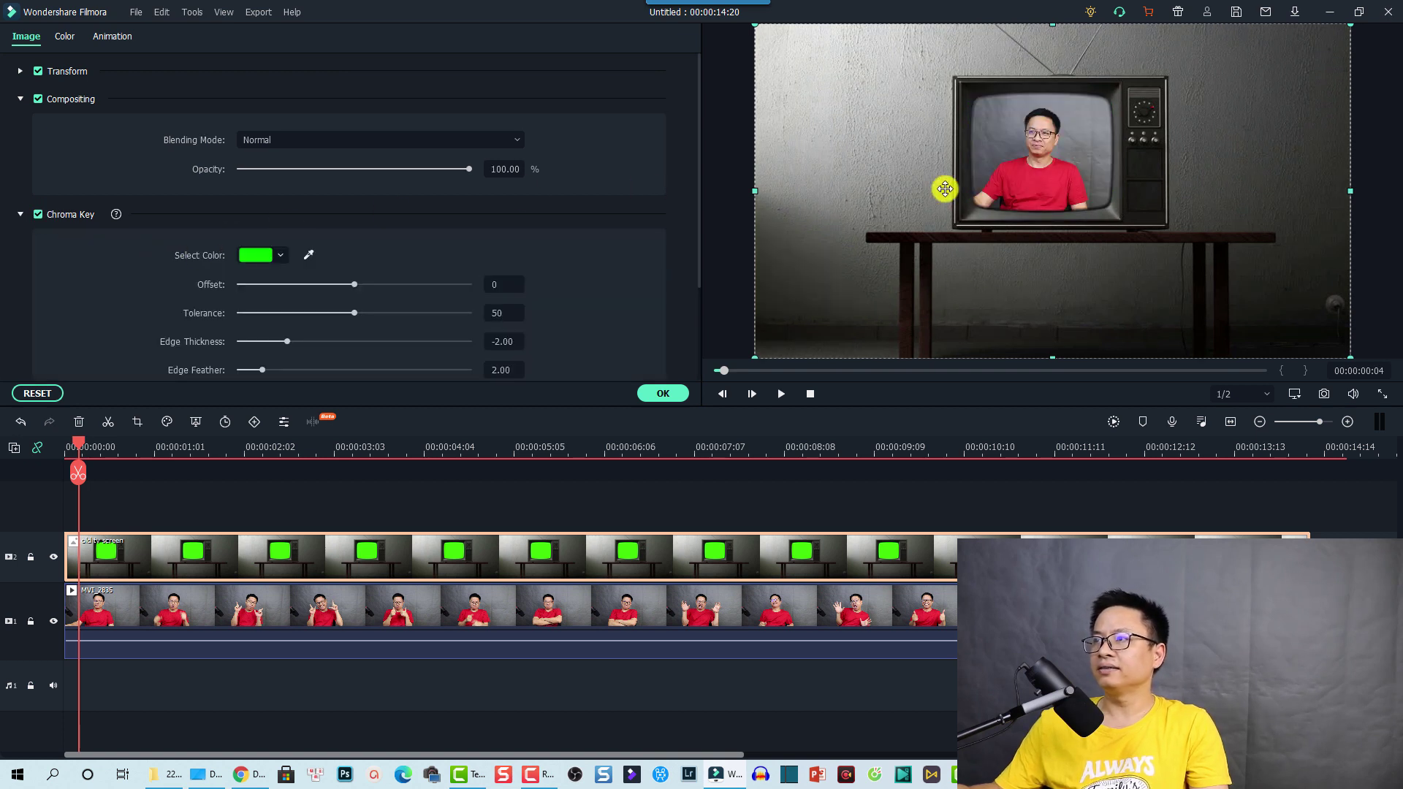
{"action": "left_click", "coordinate": [661, 393]}
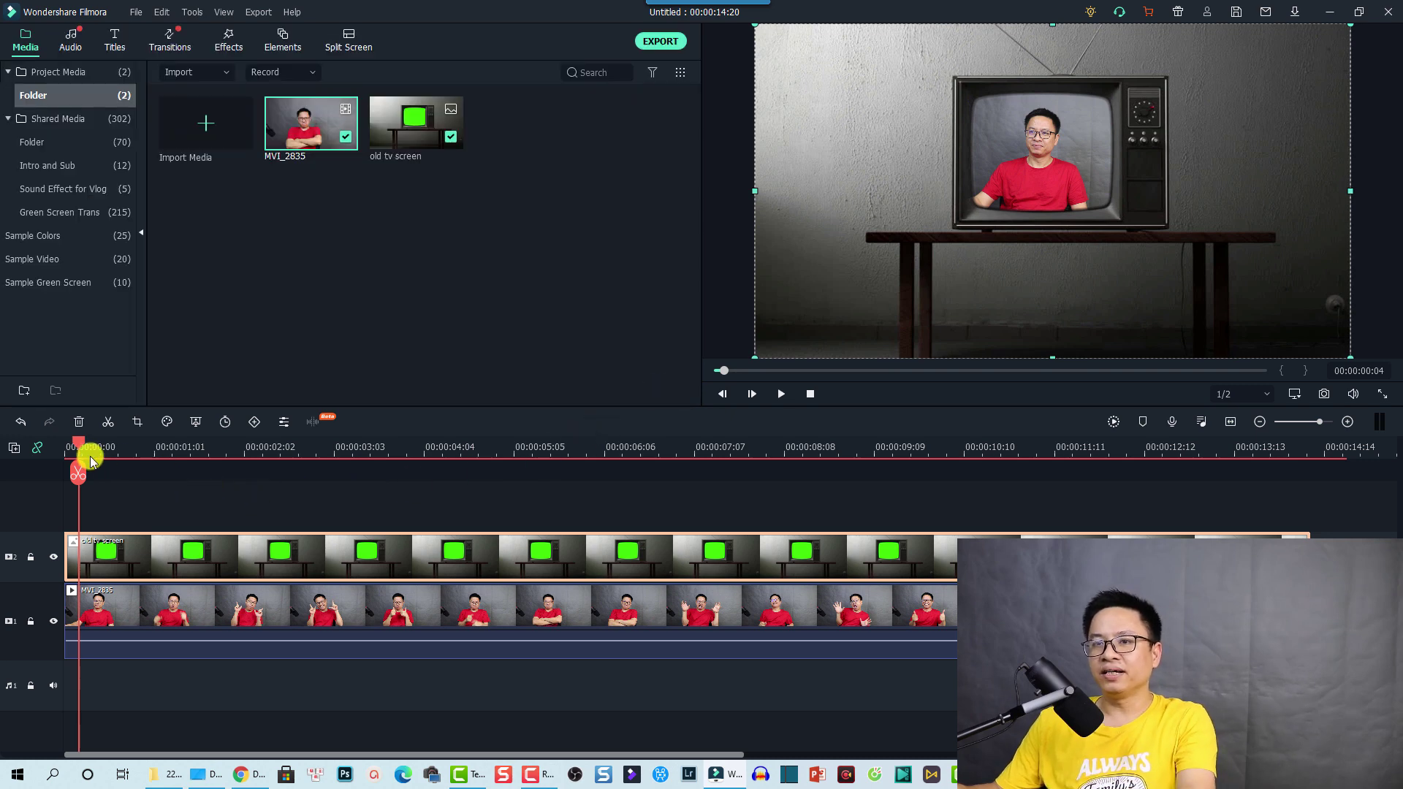
Step: Play the keyed composite from the beginning, then stop playback
{"action": "left_click_drag", "start_coordinate": [81, 447], "coordinate": [67, 445]}
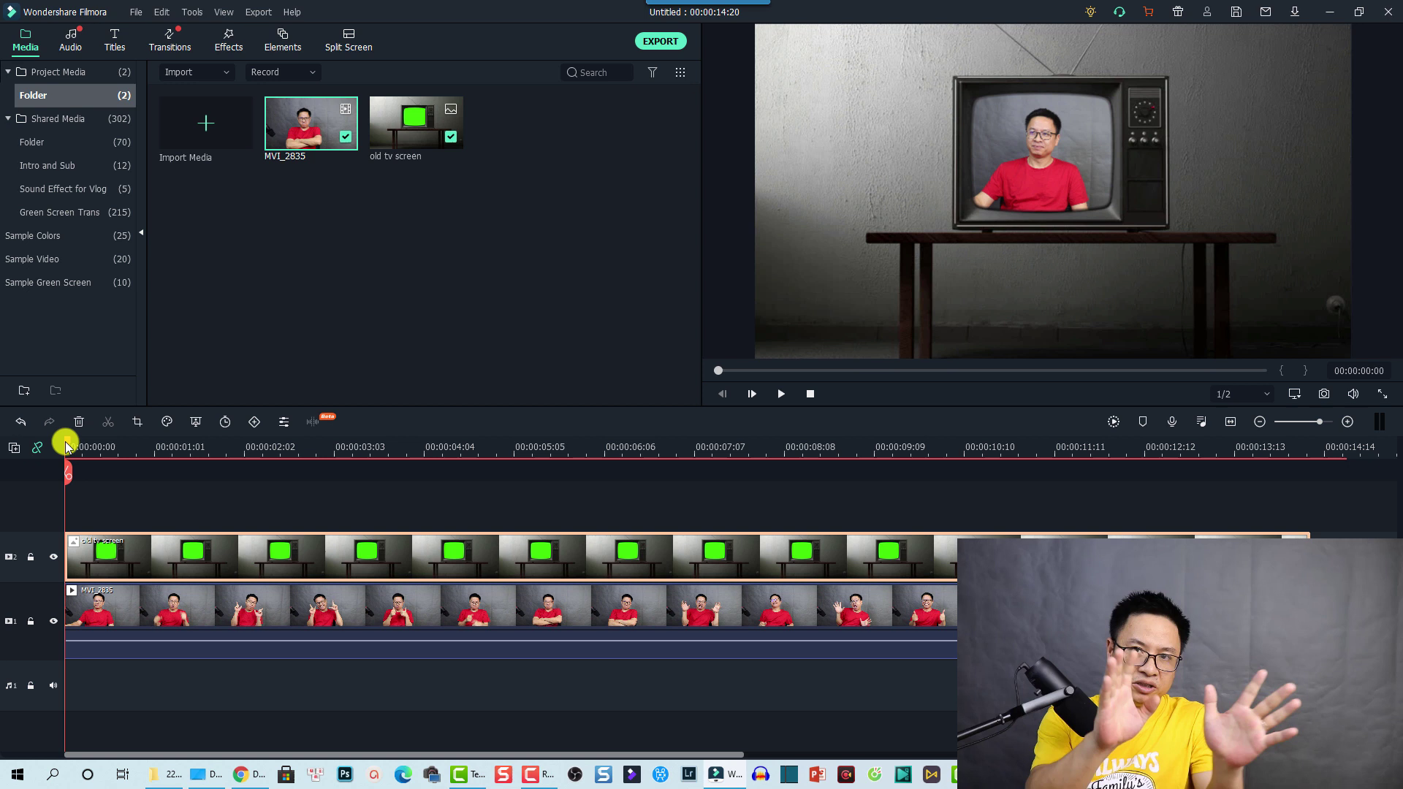
{"action": "key", "text": "space"}
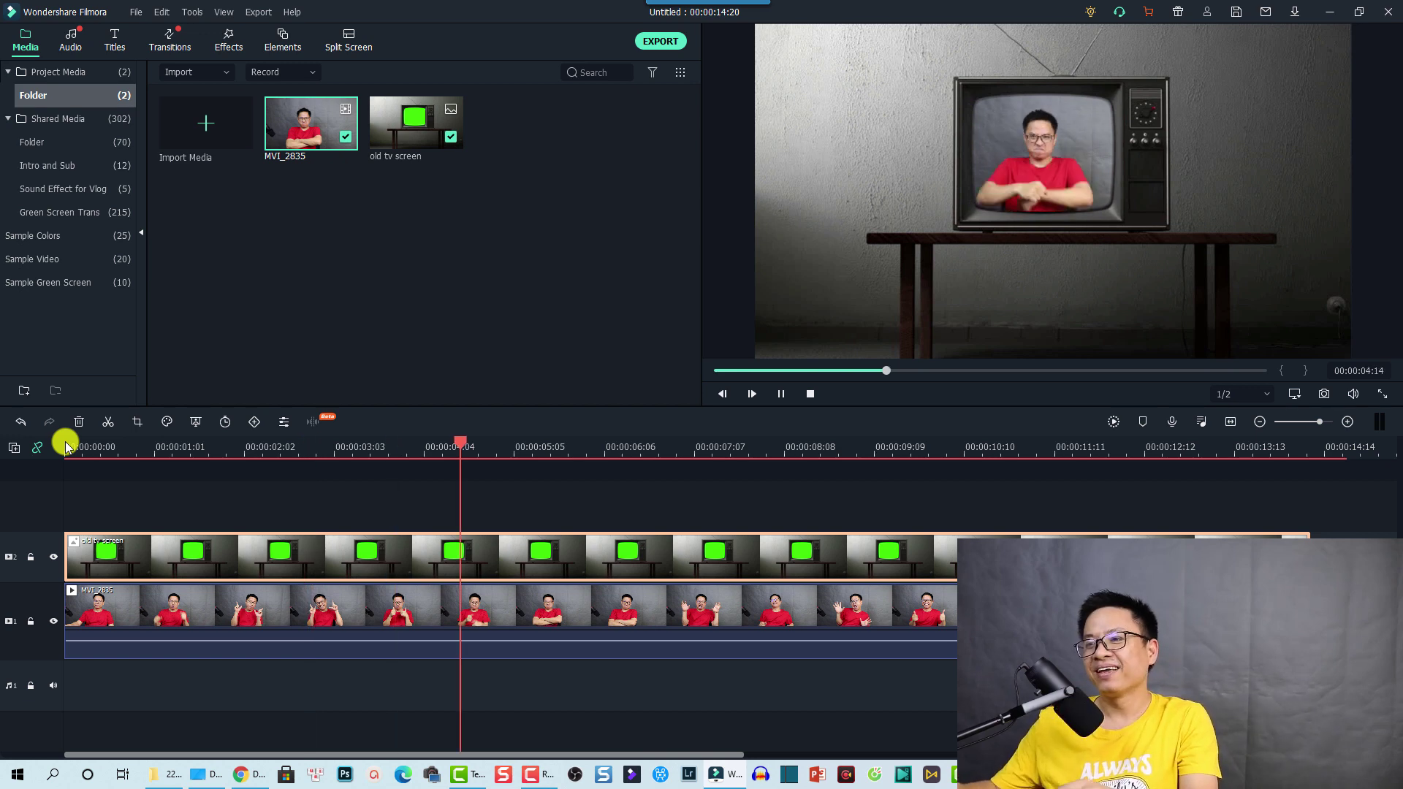
{"action": "key", "text": "space"}
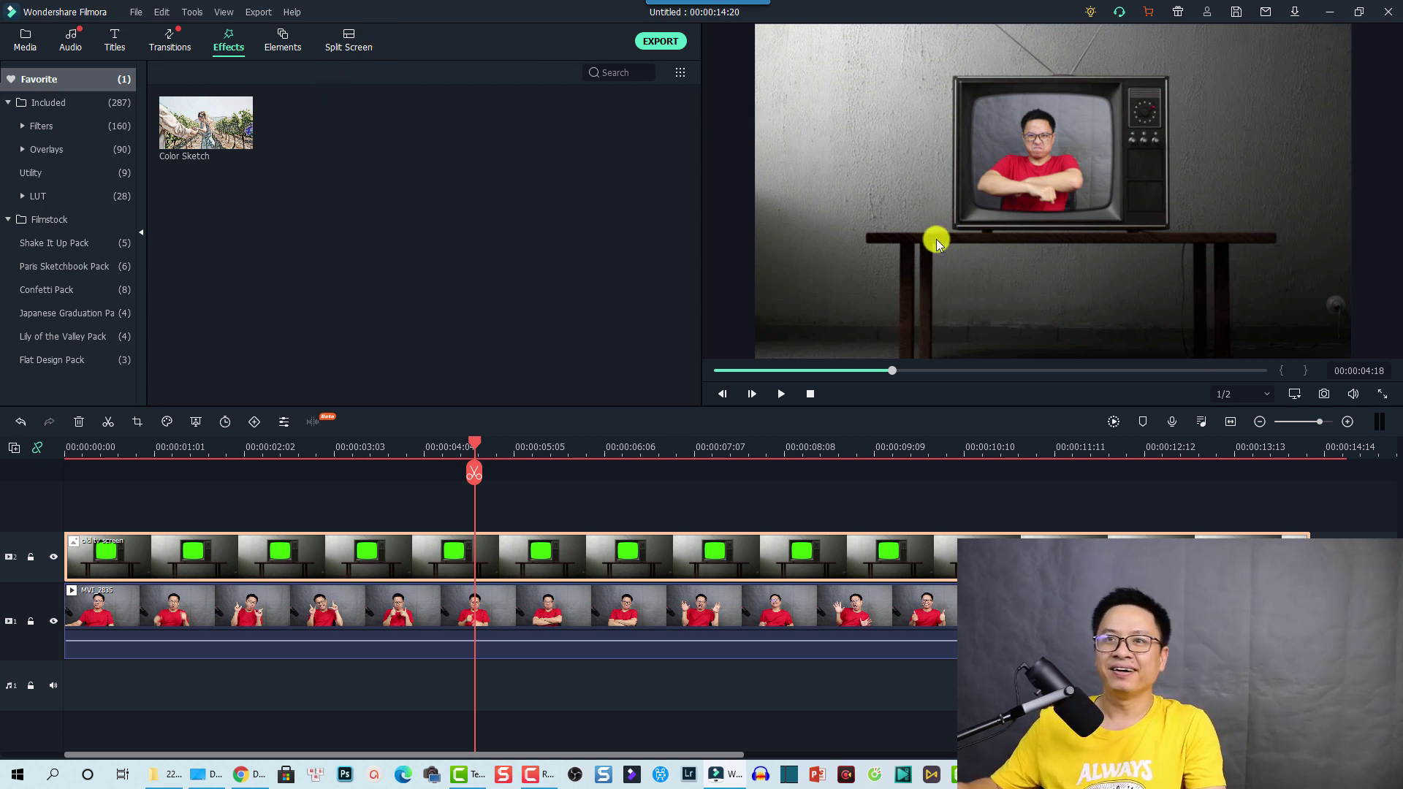
Step: Put the Old Film 'Silent Film 2' overlay on a third track, stretched across all 14 seconds
{"action": "left_click", "coordinate": [37, 149]}
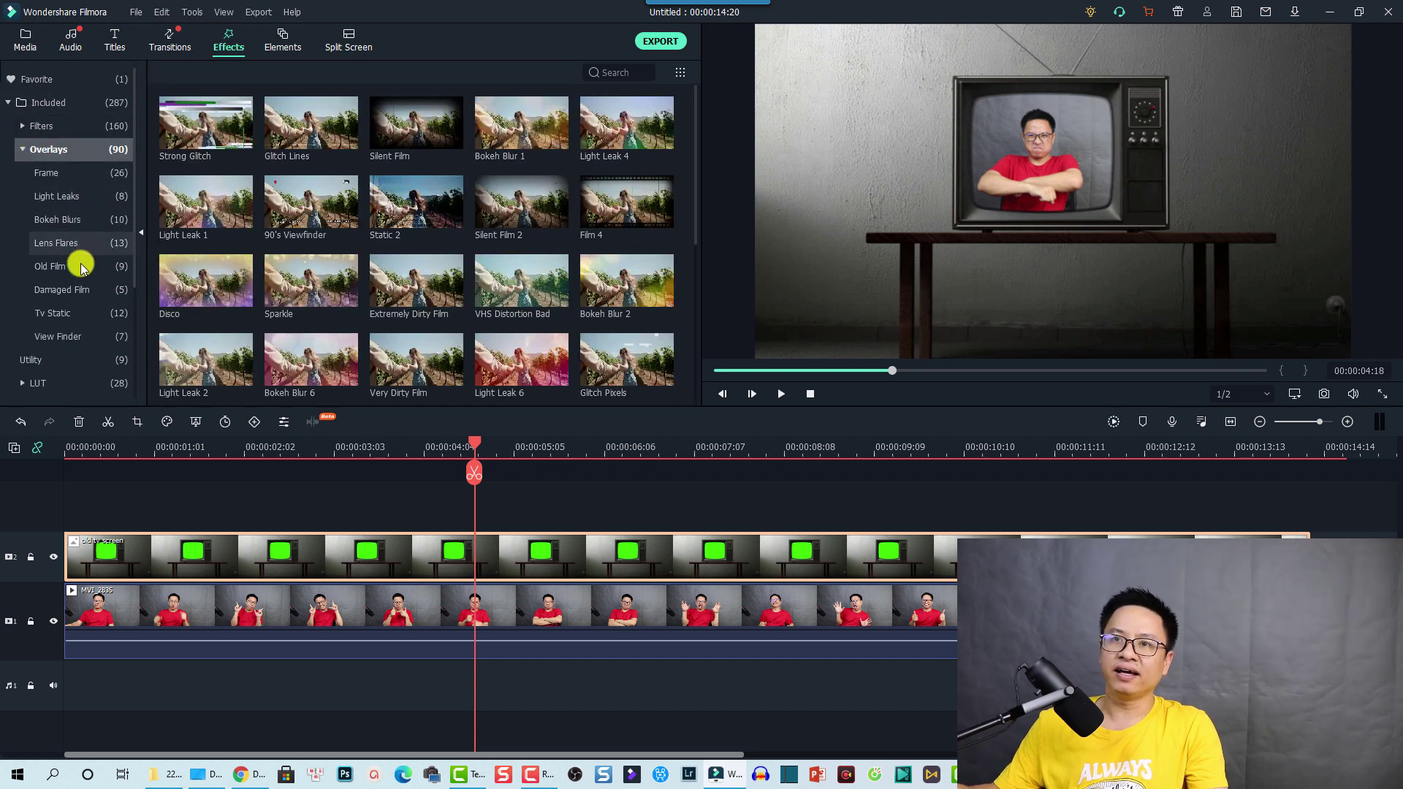
{"action": "left_click", "coordinate": [50, 264]}
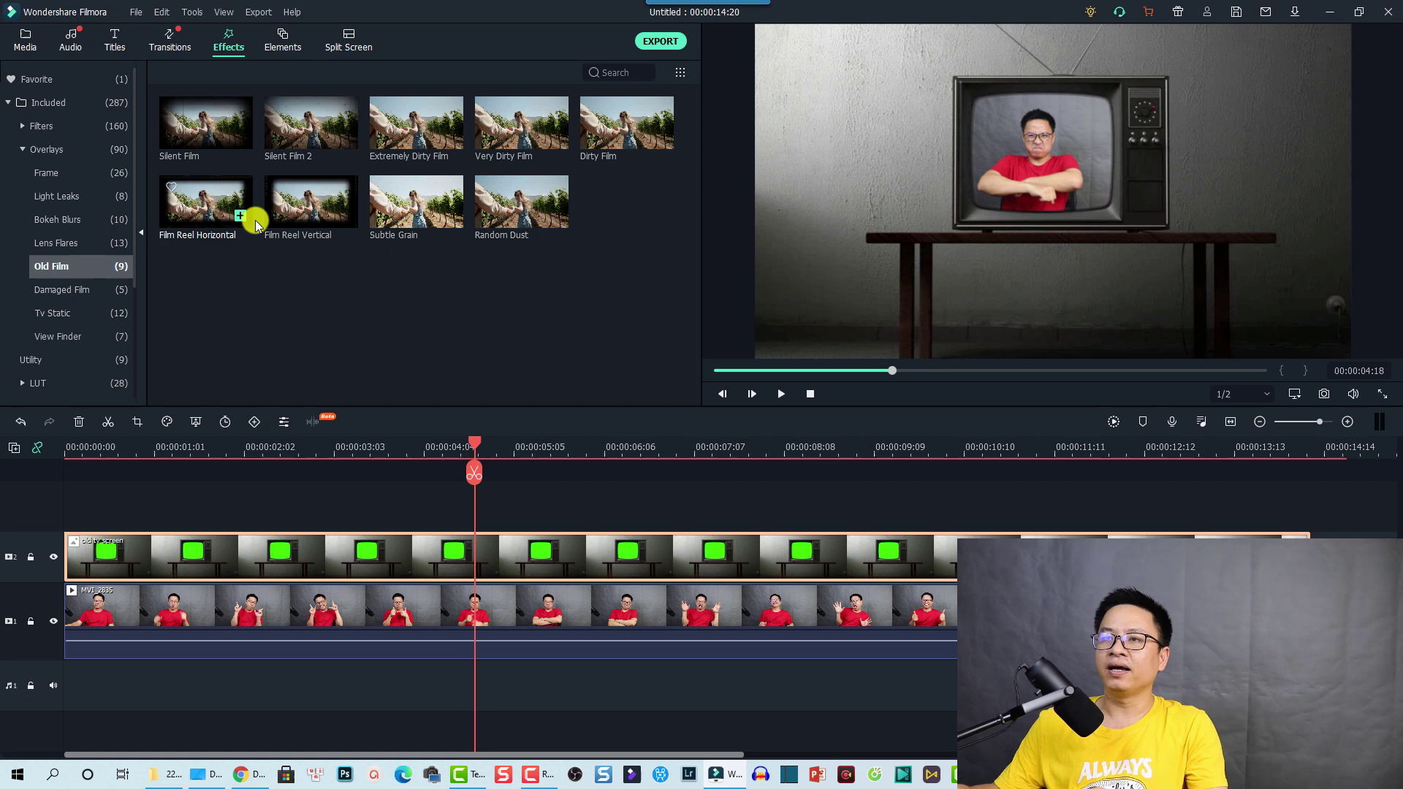
{"action": "left_click_drag", "start_coordinate": [303, 144], "coordinate": [88, 504]}
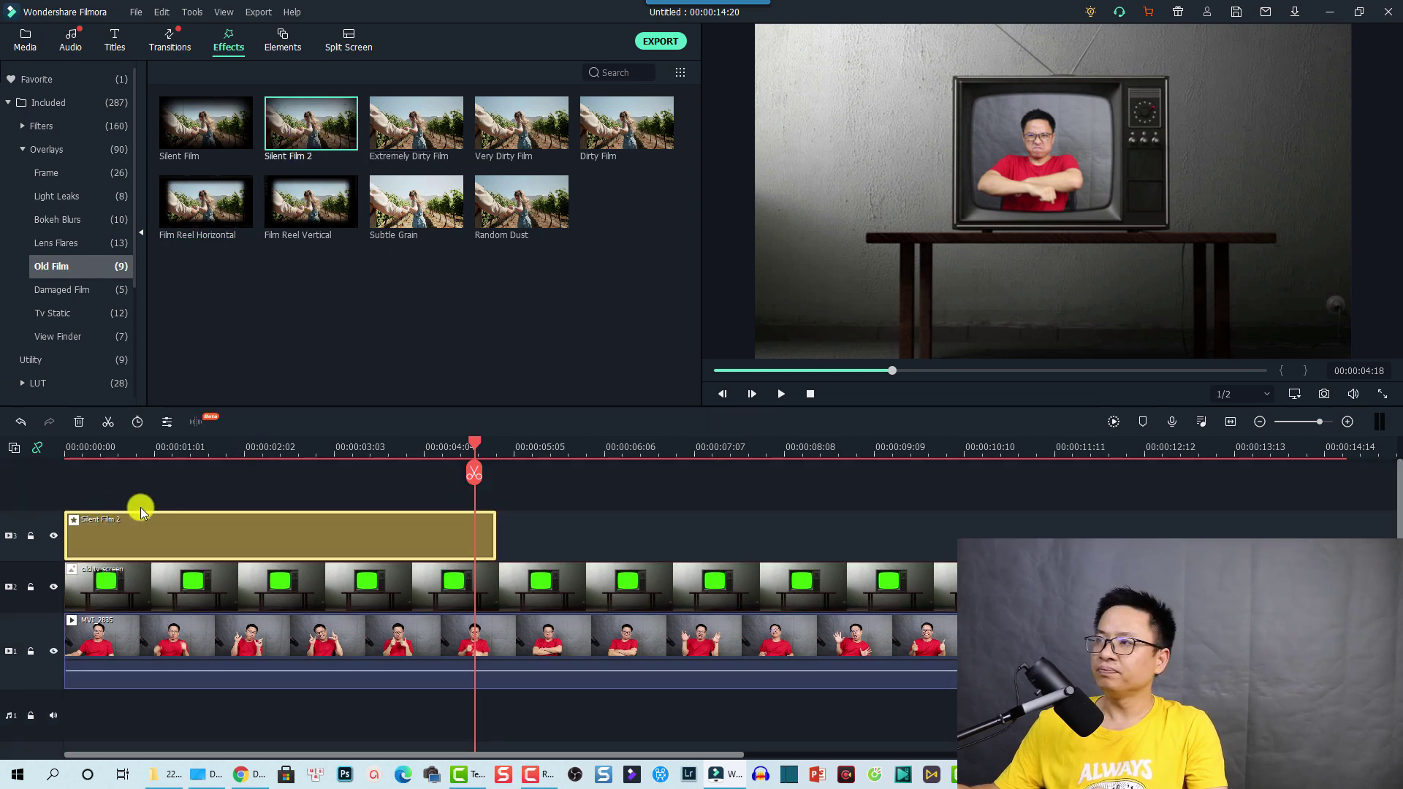
{"action": "left_click_drag", "start_coordinate": [497, 544], "coordinate": [1309, 515]}
{"action": "left_click", "coordinate": [1242, 643]}
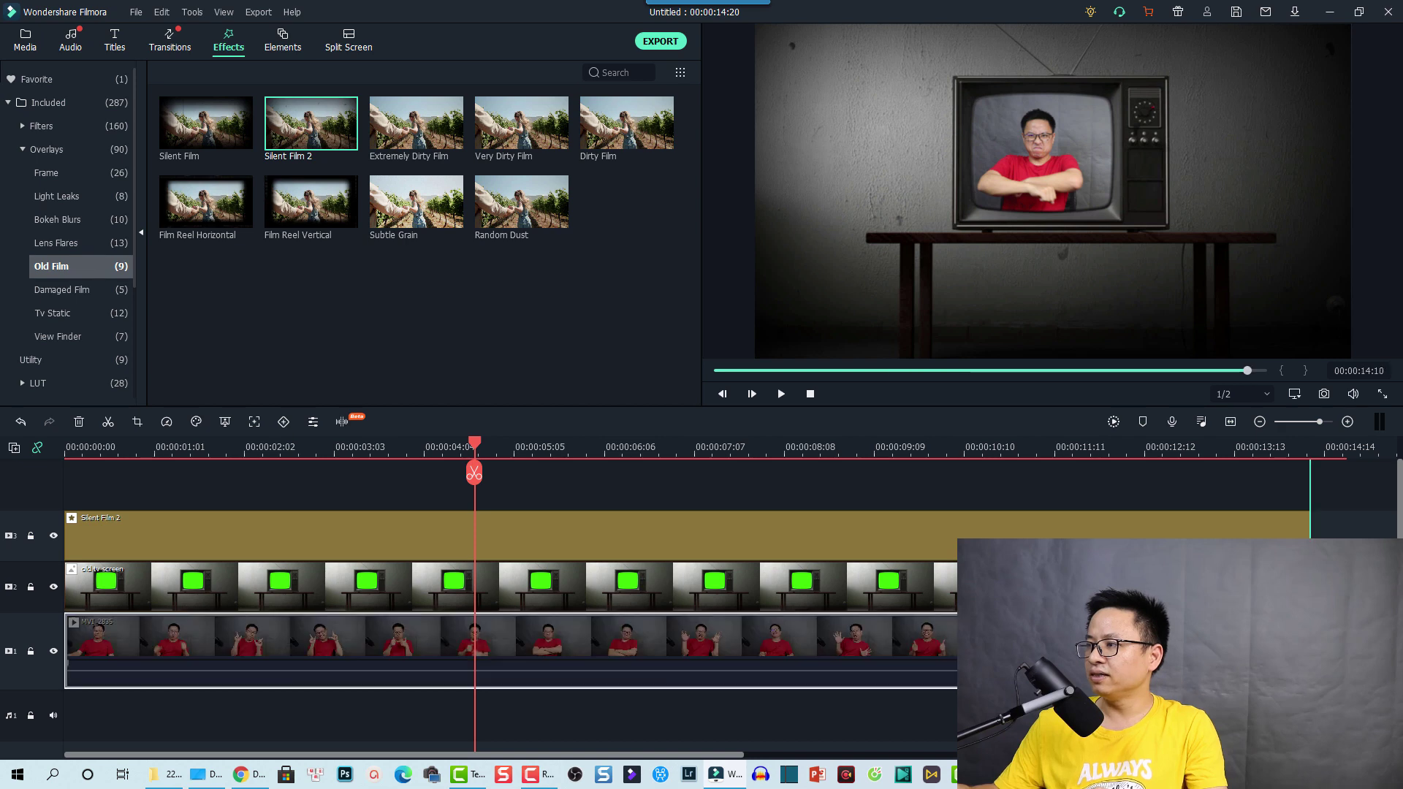
{"action": "left_click", "coordinate": [766, 715]}
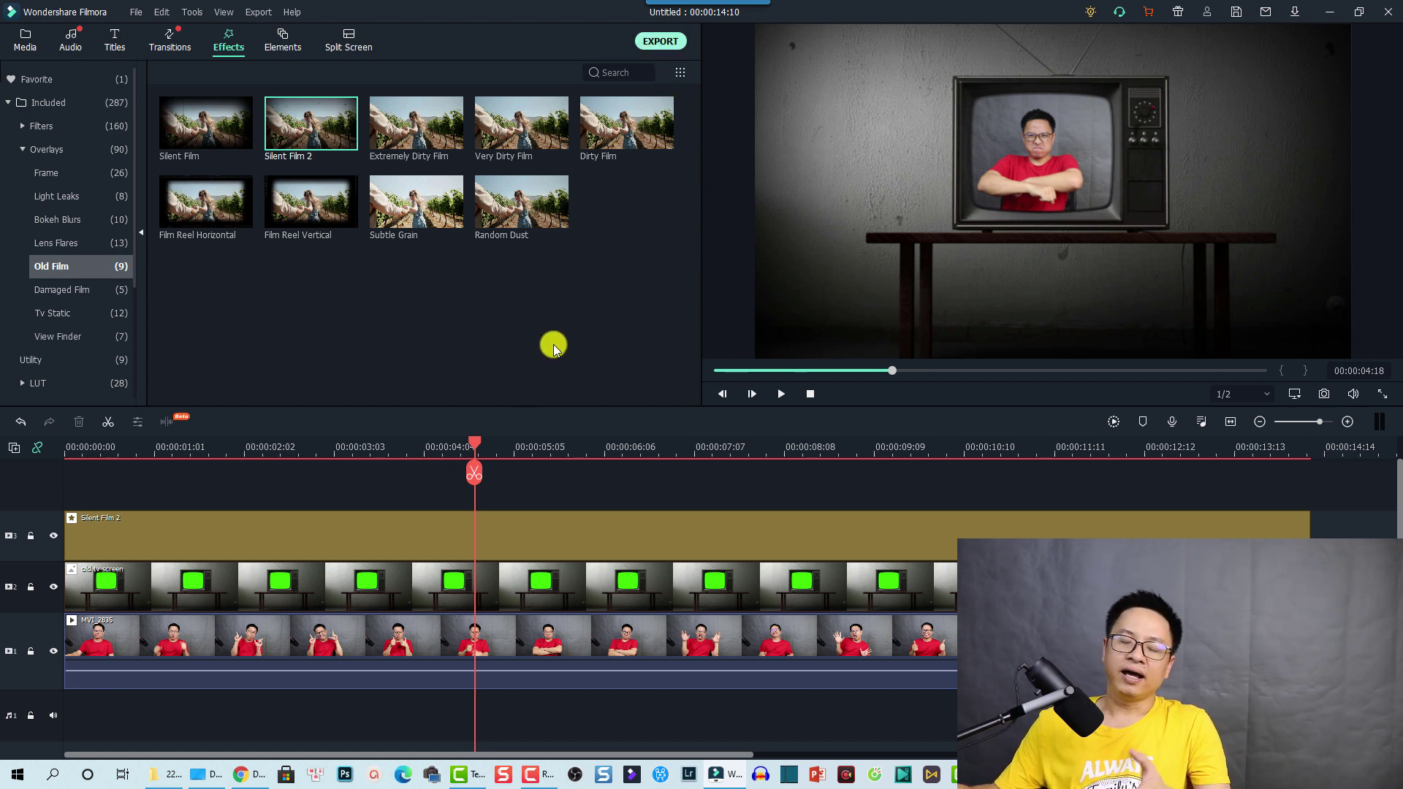
Step: Export the project locally as a 1920x1080, 24 fps MP4 file
{"action": "key", "text": "ctrl+e"}
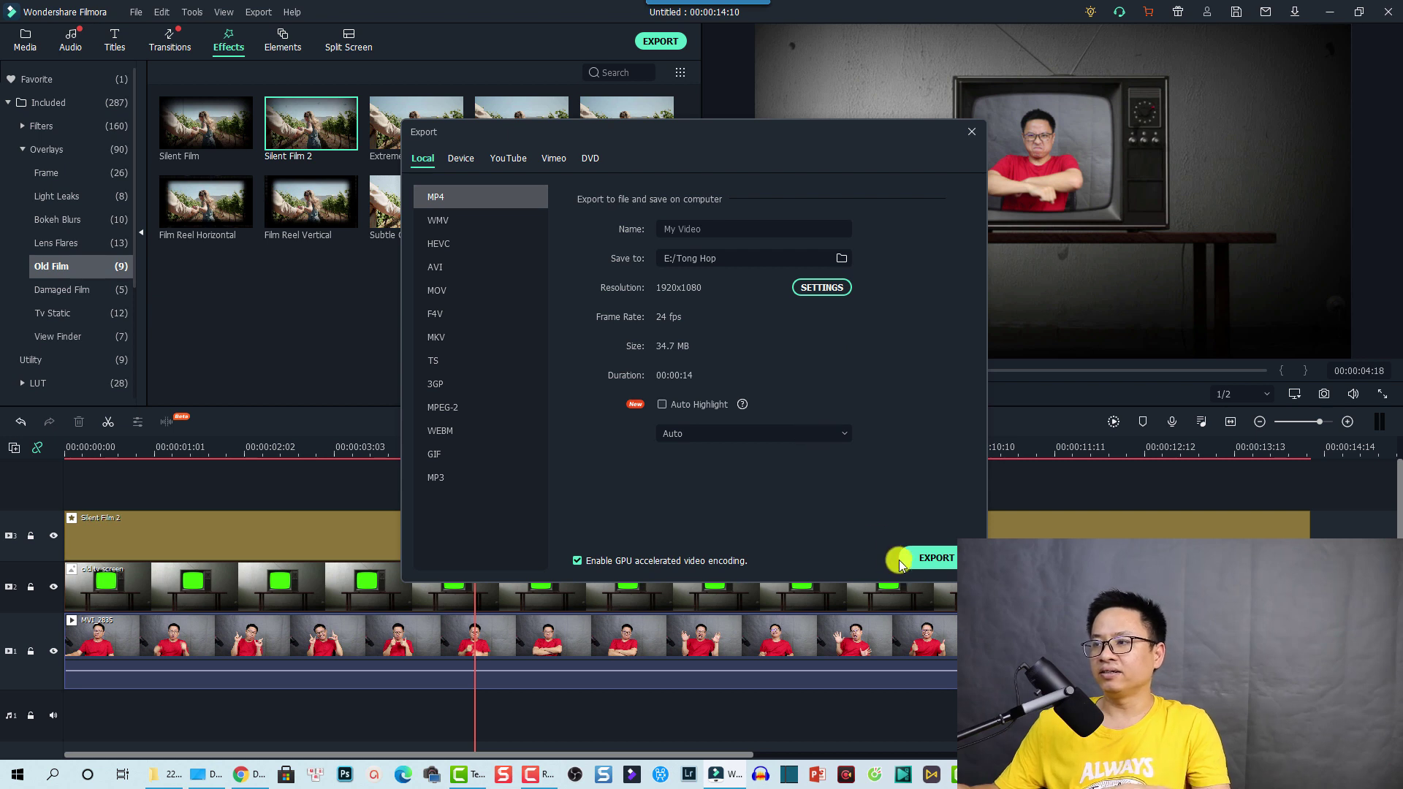
{"action": "left_click", "coordinate": [933, 566]}
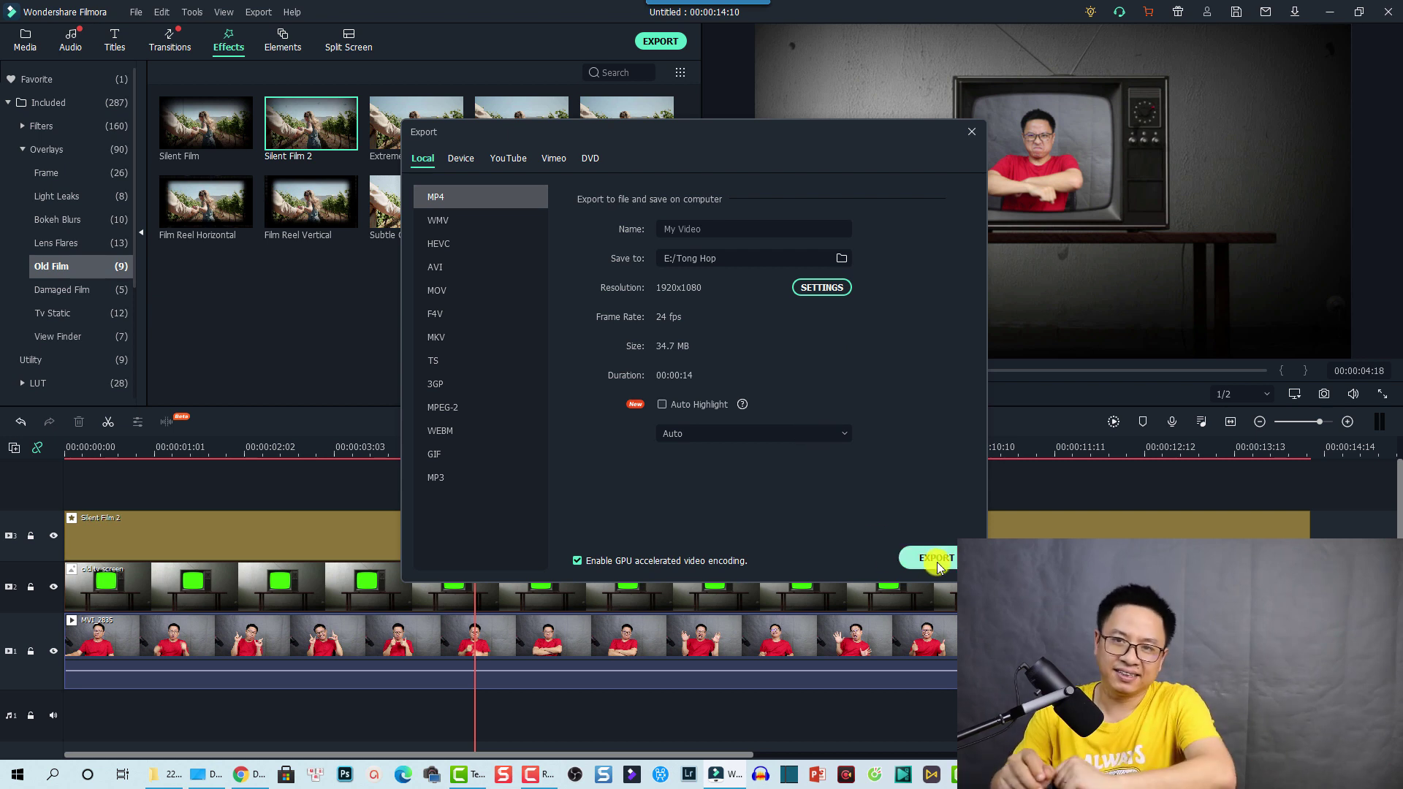